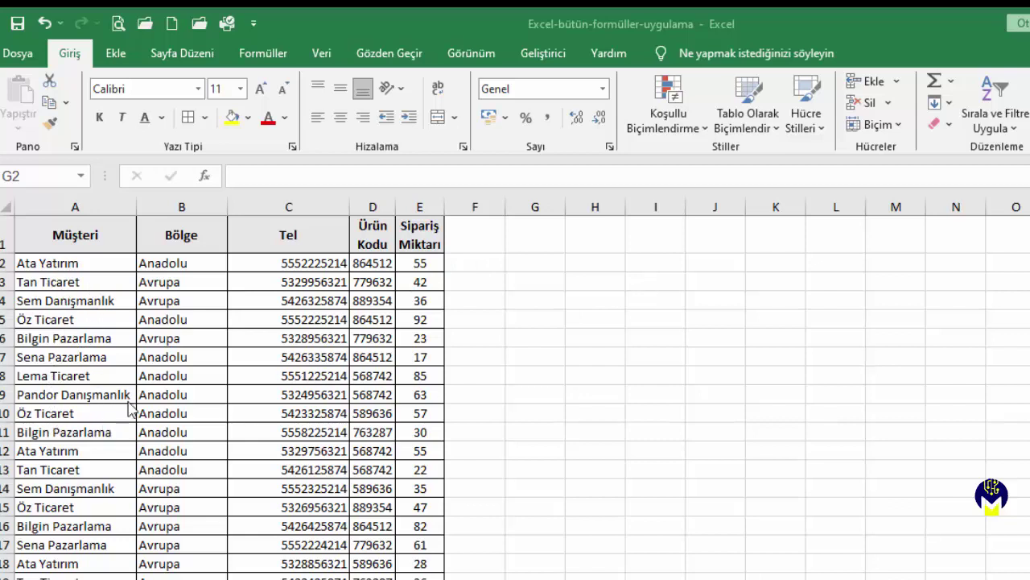
Enter the first-name examples Ata, Tan and Sem in F2:F4
click(472, 266)
click(473, 262)
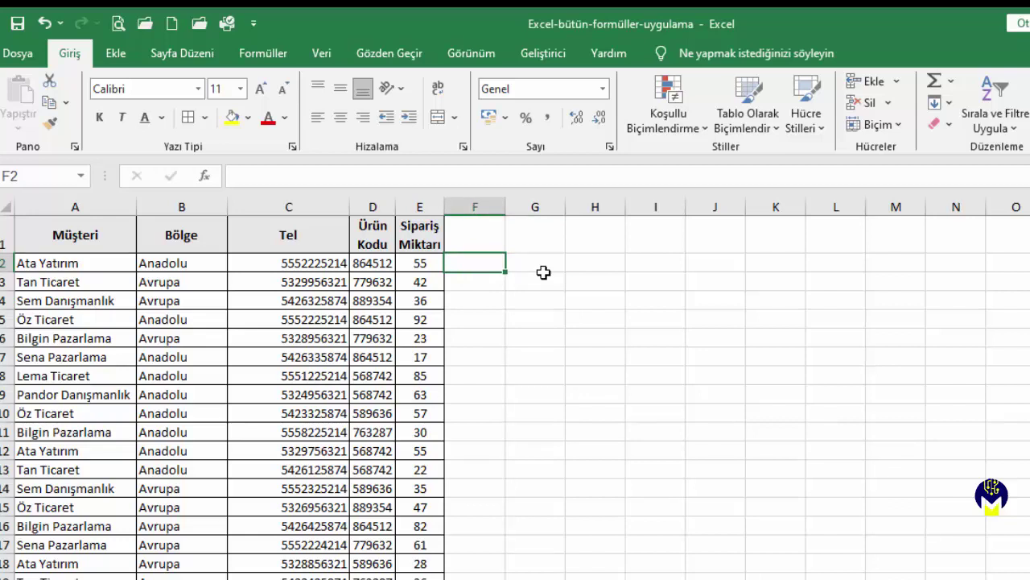
text(Ata)
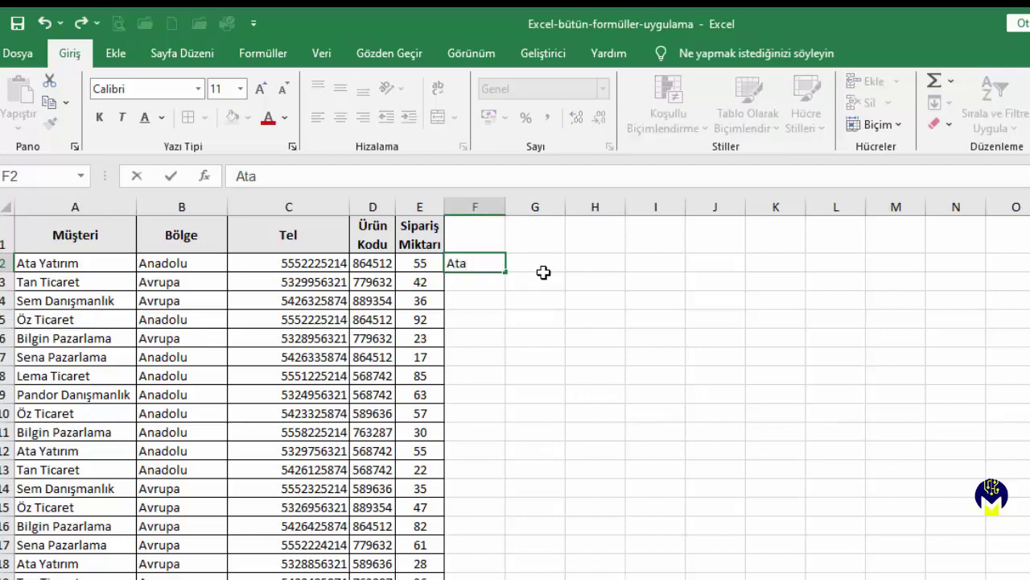
key(Return)
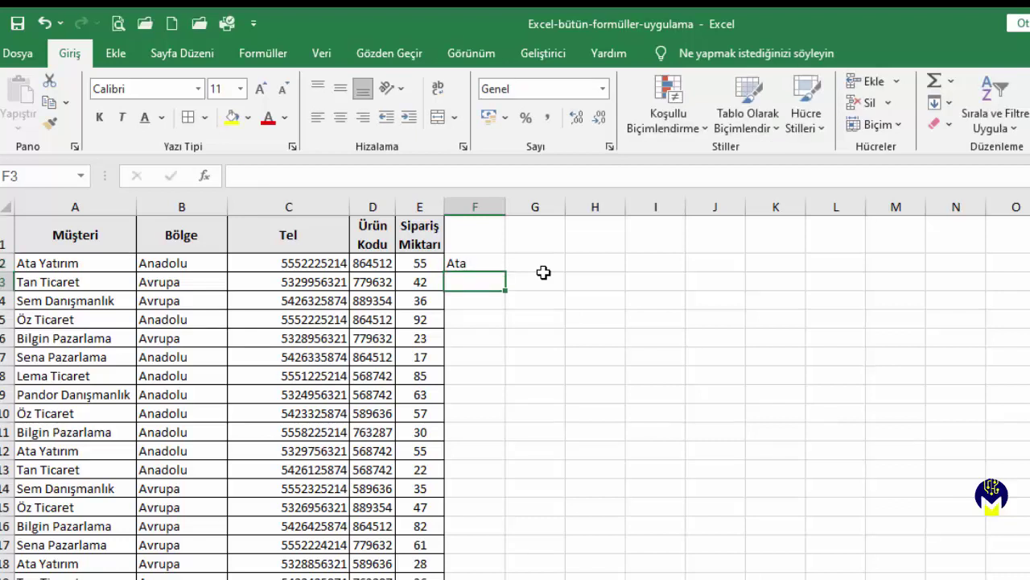
text(Tan)
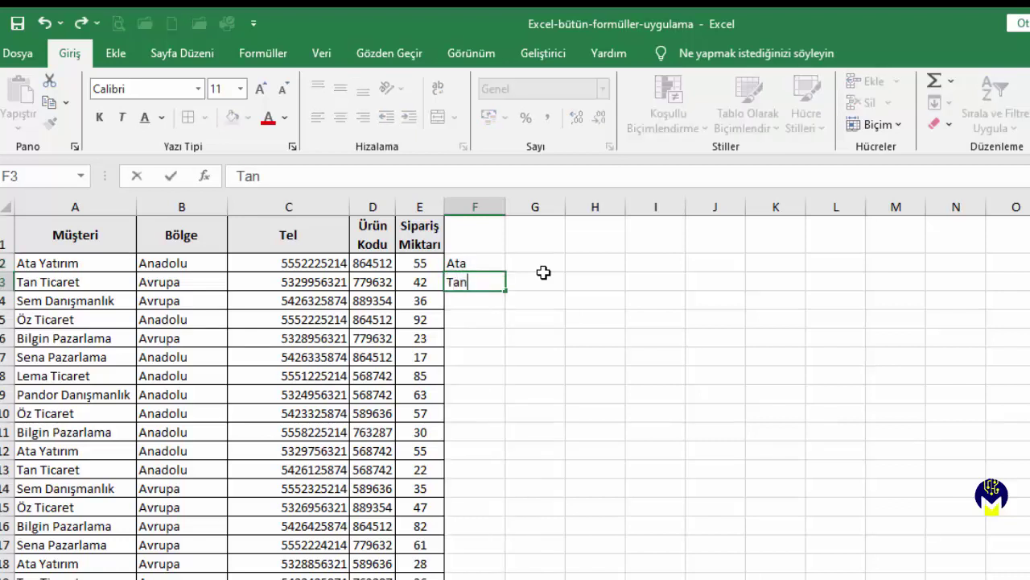
key(BackSpace)
text(n)
key(Return)
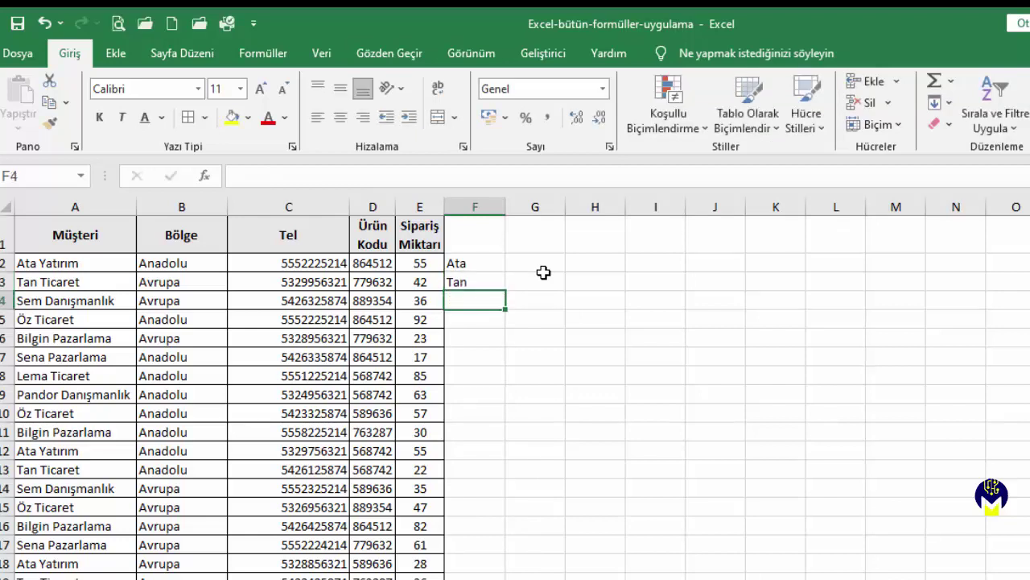
text(Sem)
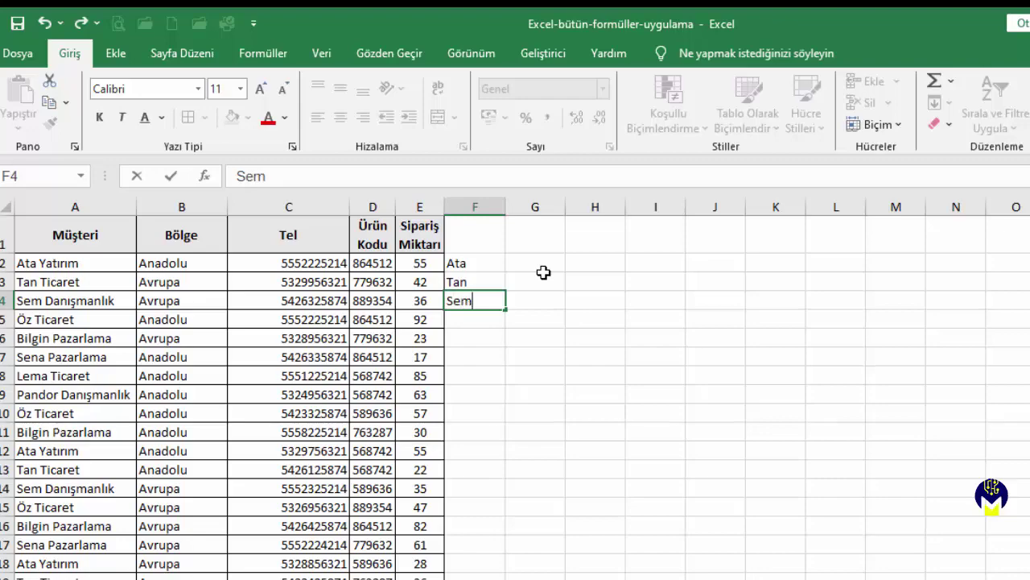
key(Return)
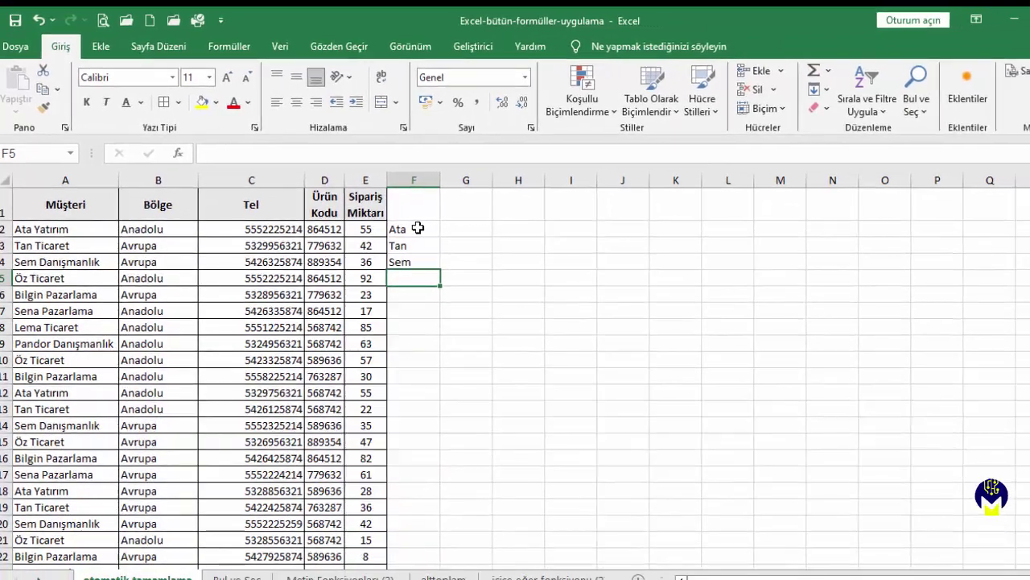
Select F2:F26 and Flash Fill the first names down column F
drag(418, 228, 404, 557)
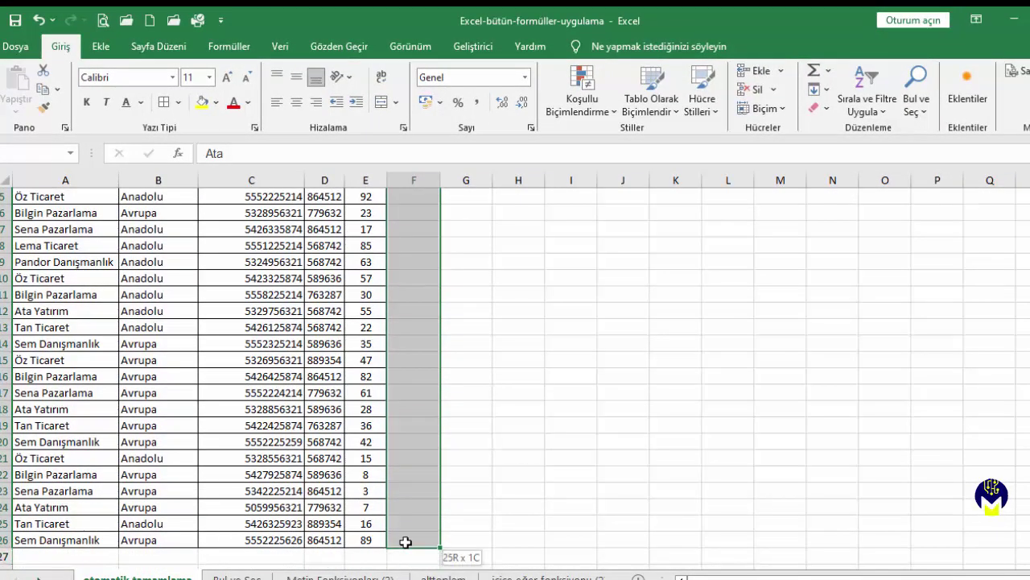
scroll(440, 310, up, 2)
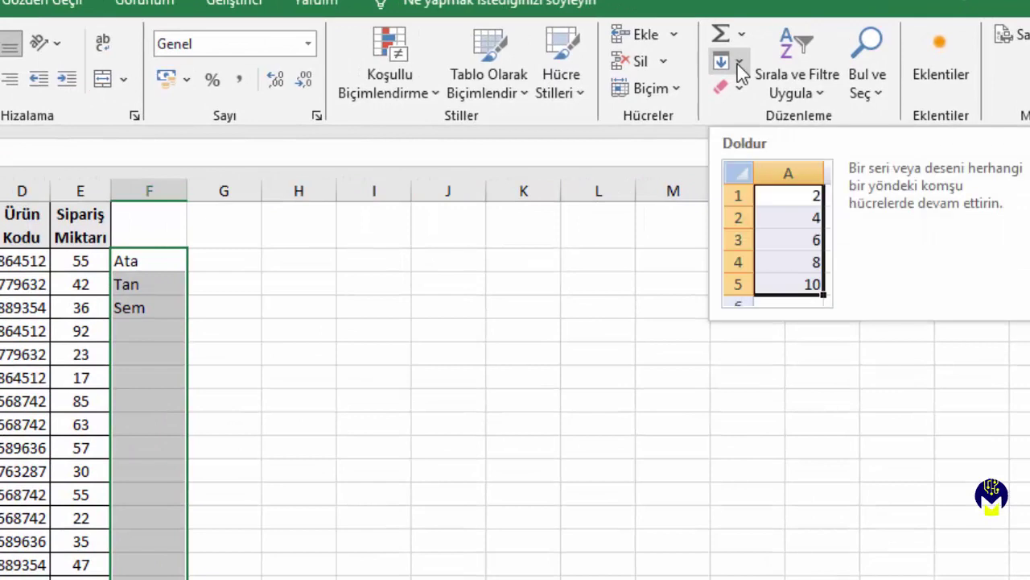
click(738, 63)
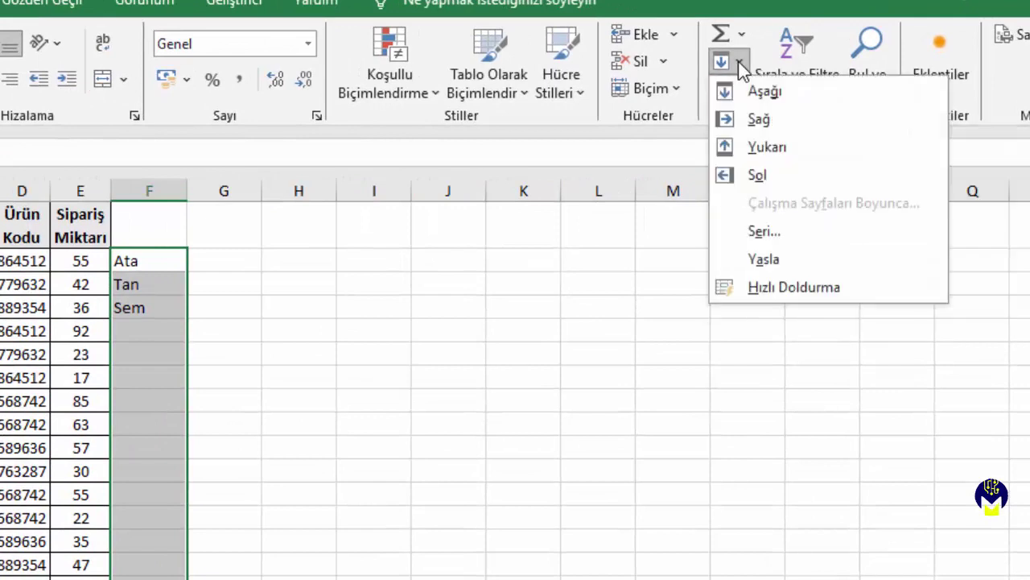
click(771, 291)
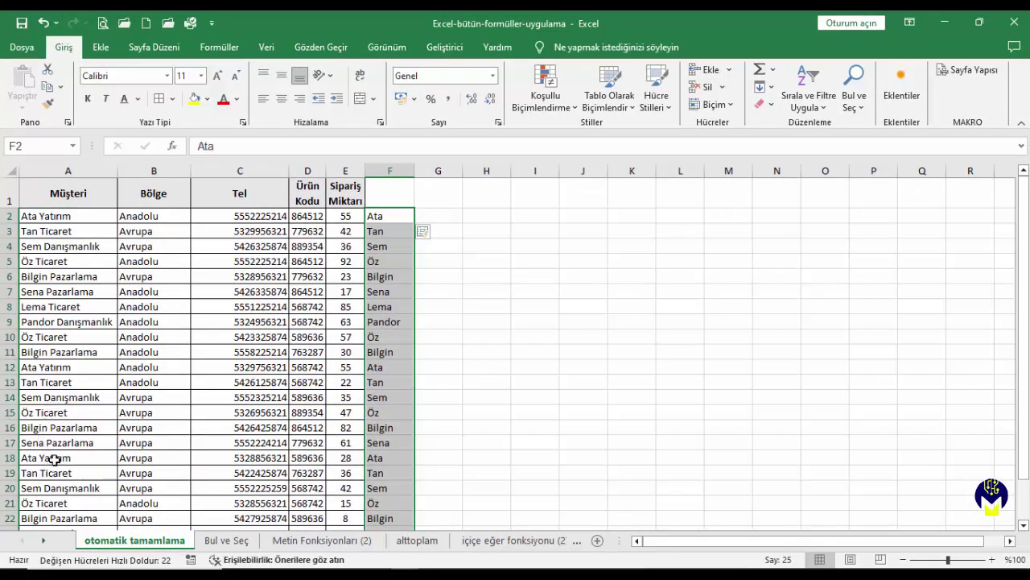
Enter Yatırım and Ticaret in G2:G3 and accept Flash Fill's second words for column G
click(460, 216)
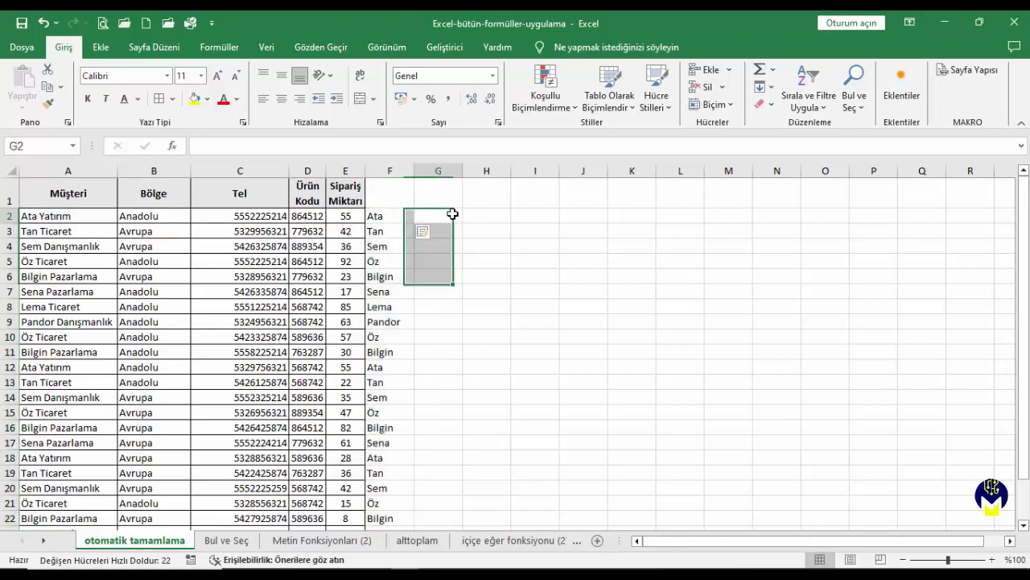
text(Yatırım)
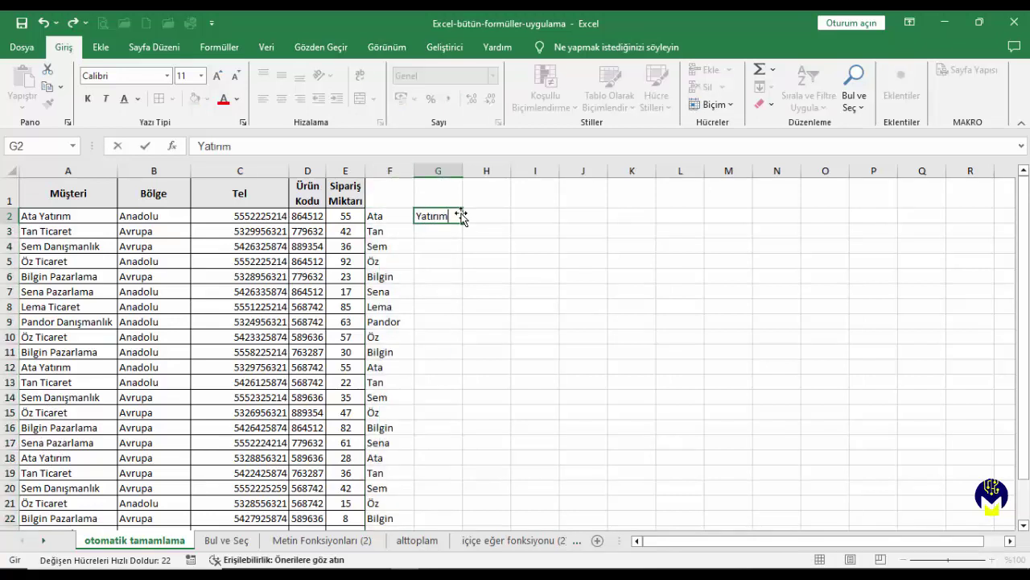
key(Return)
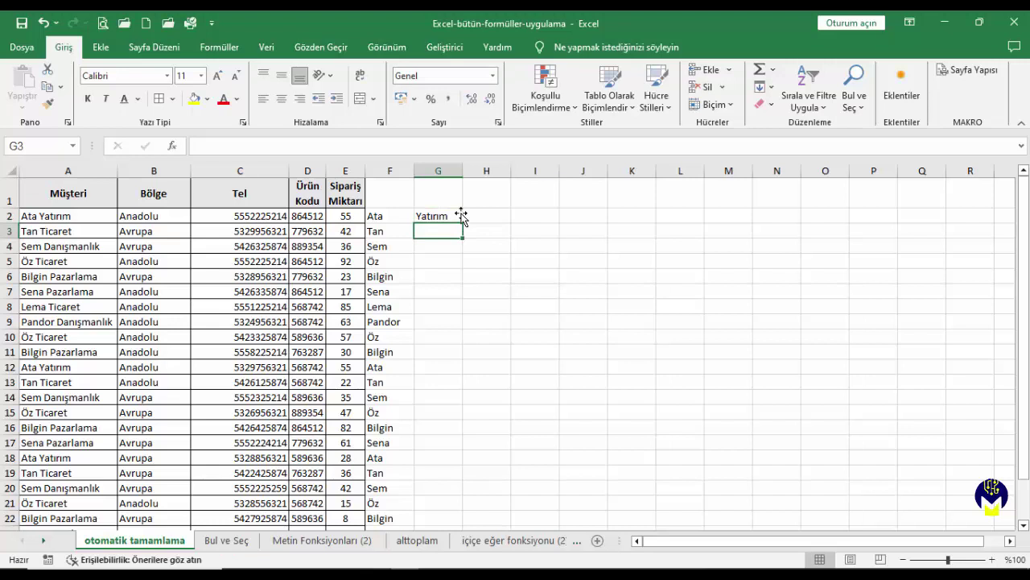
text(Ticaret)
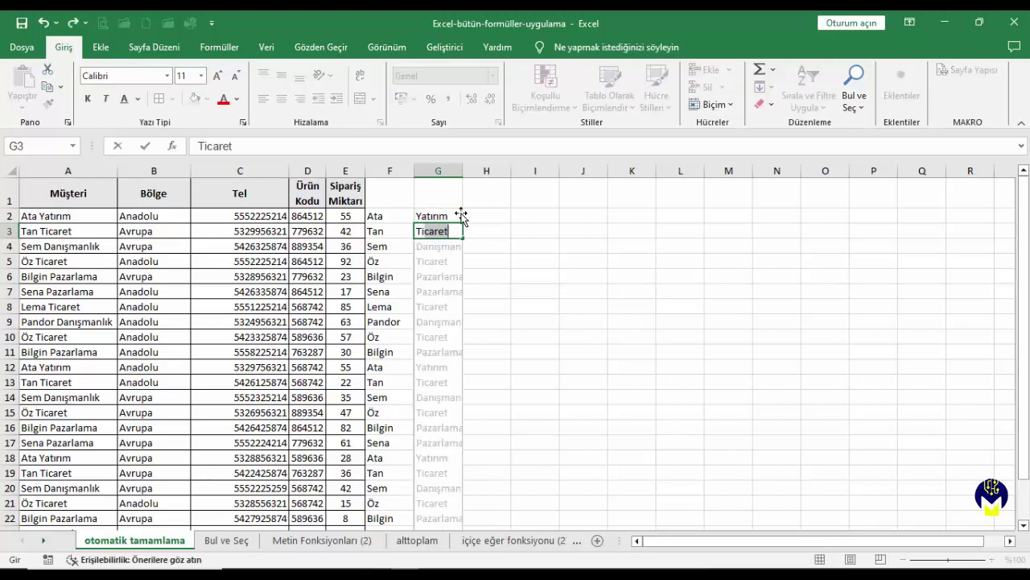
key(Return)
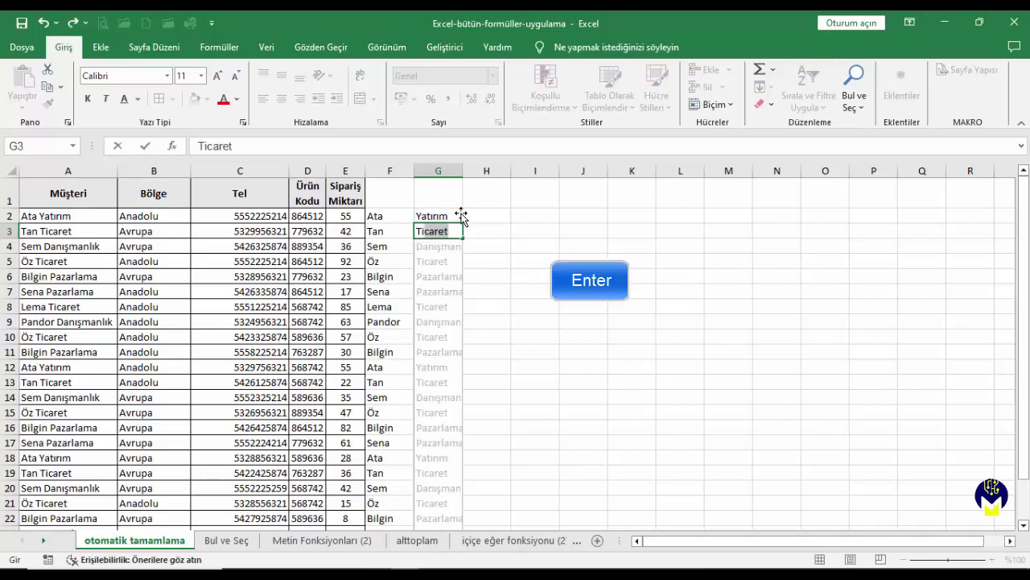
key(Return)
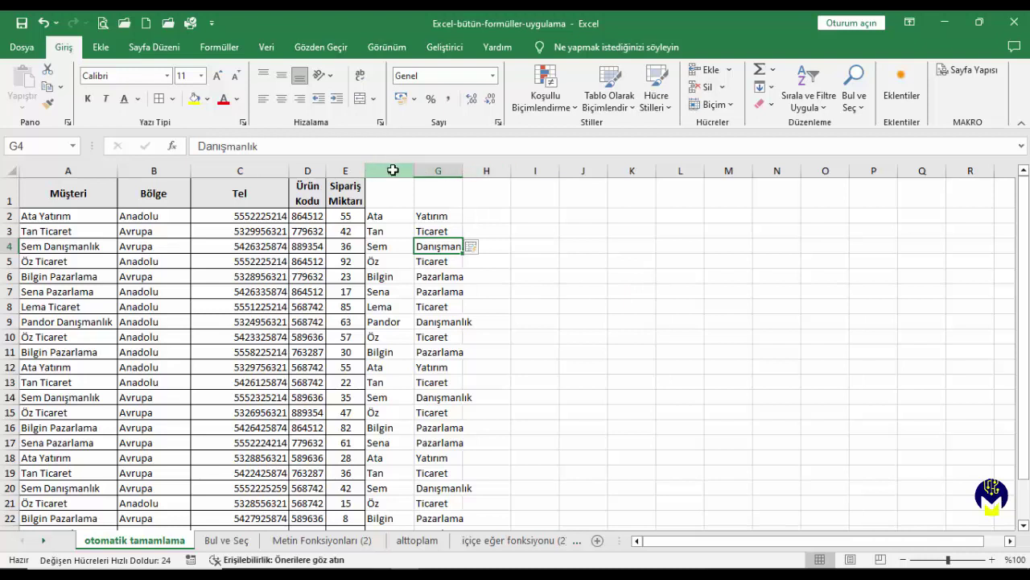
drag(393, 170, 427, 171)
Clear columns F:G, Flash Fill 'Ata Yatırım Anadolu'-style name-plus-region text in F, and autofit it
right_click(427, 193)
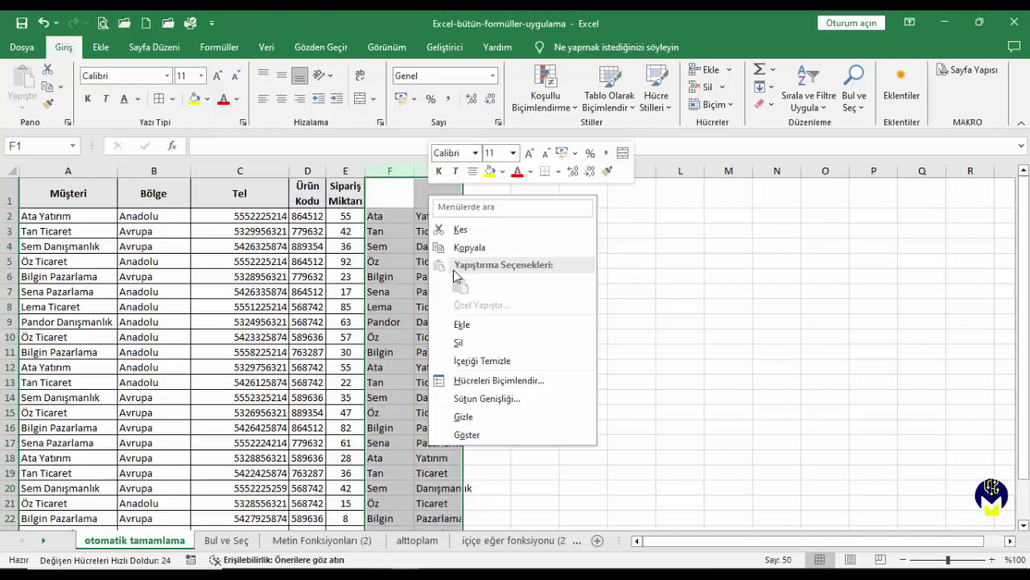
click(472, 362)
click(391, 217)
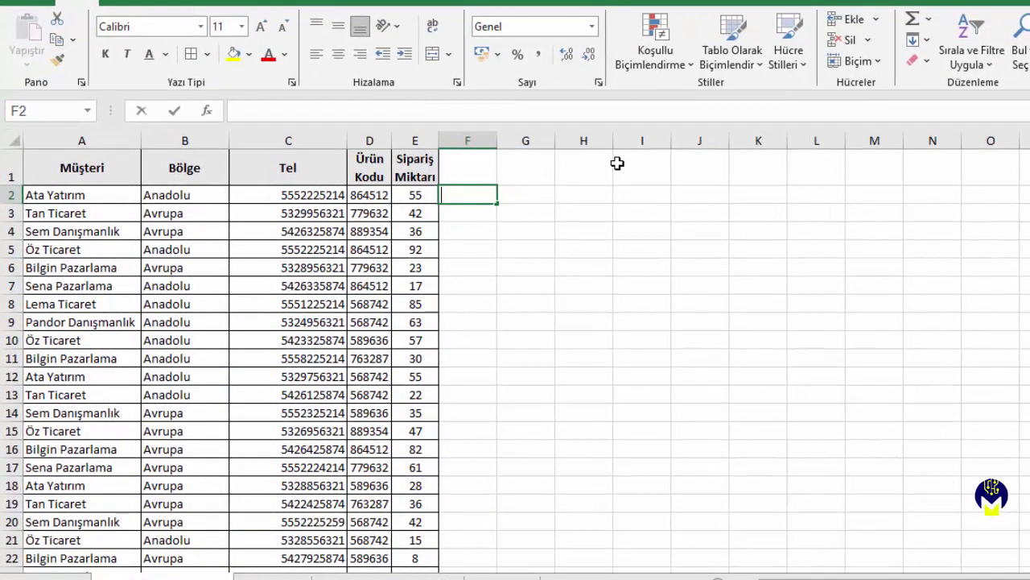
text(Ata Yatırı)
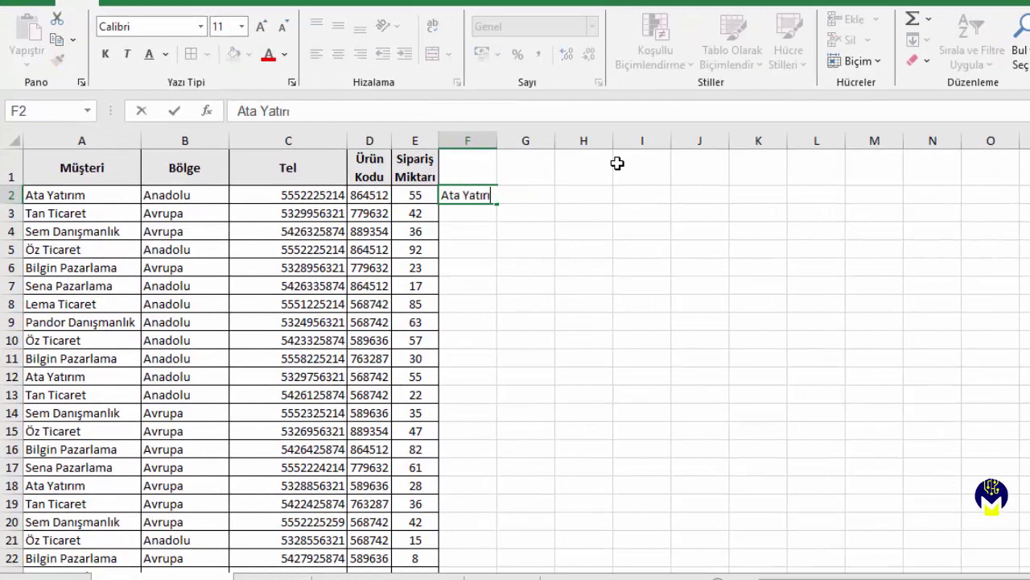
text(m Ana)
text(dolu)
key(Return)
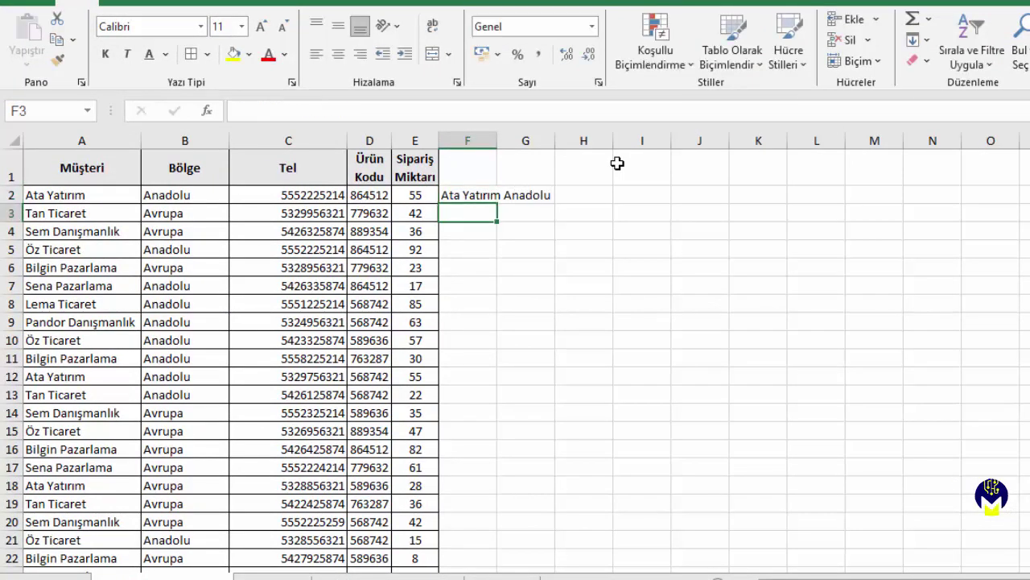
text(Tan Ticaret Avrupa)
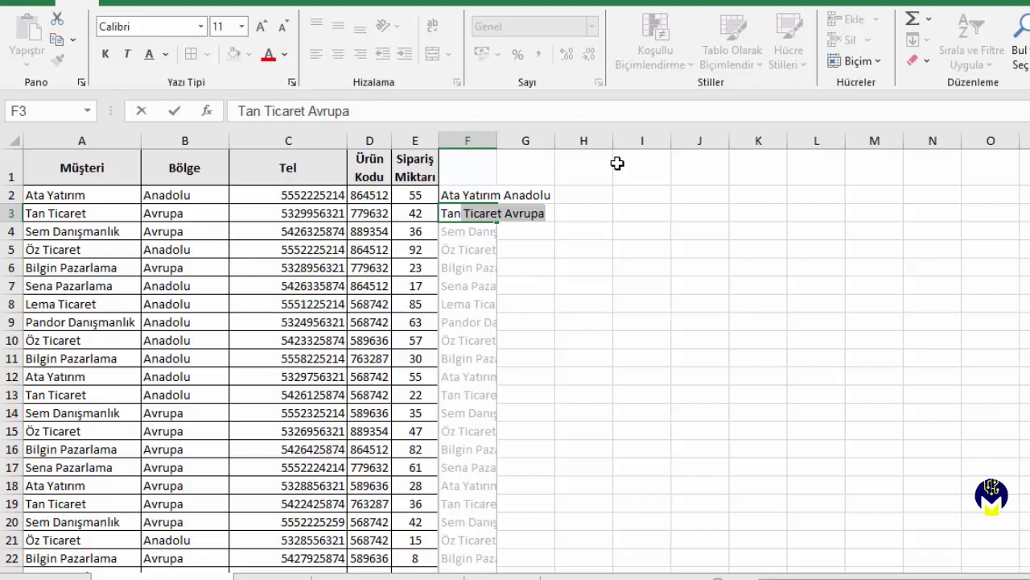
key(Return)
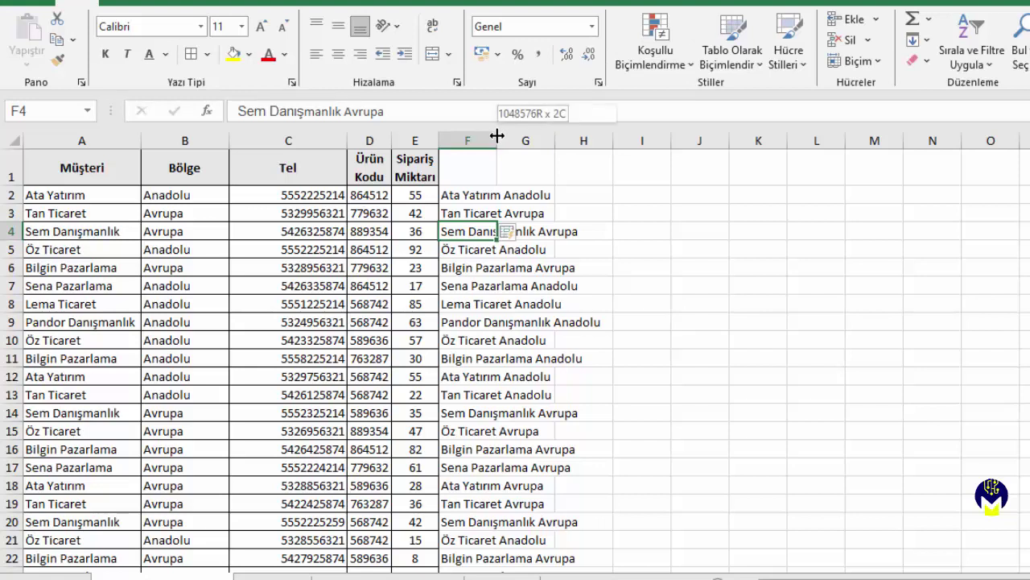
double_click(499, 137)
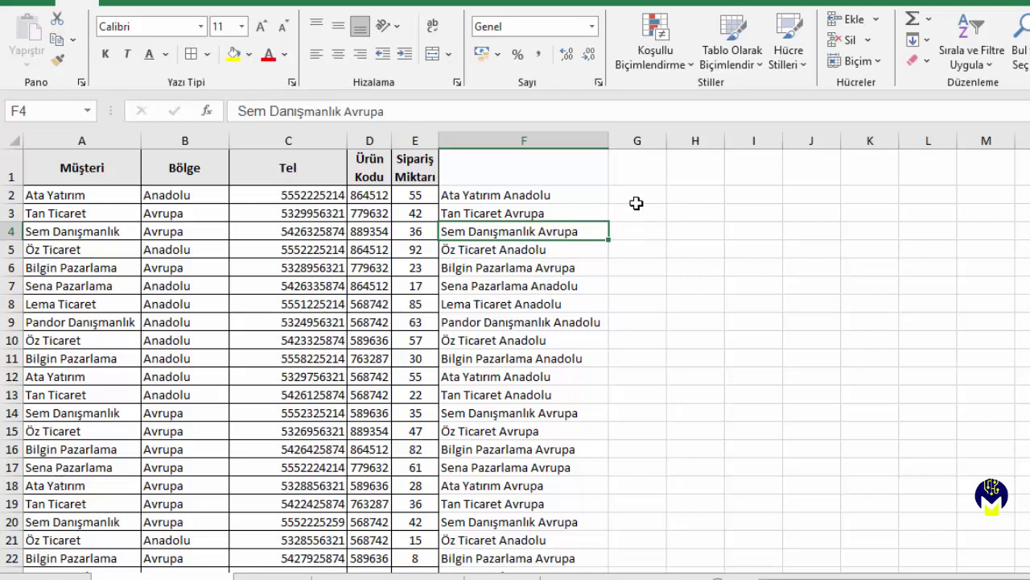
Delete column F and widen the new empty column F
click(524, 141)
right_click(524, 140)
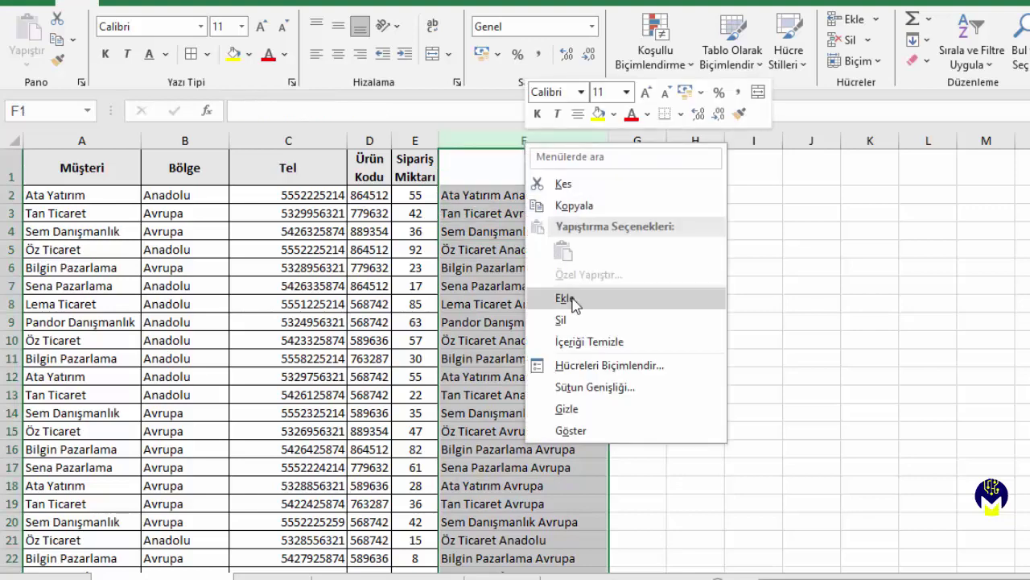
click(573, 319)
click(483, 196)
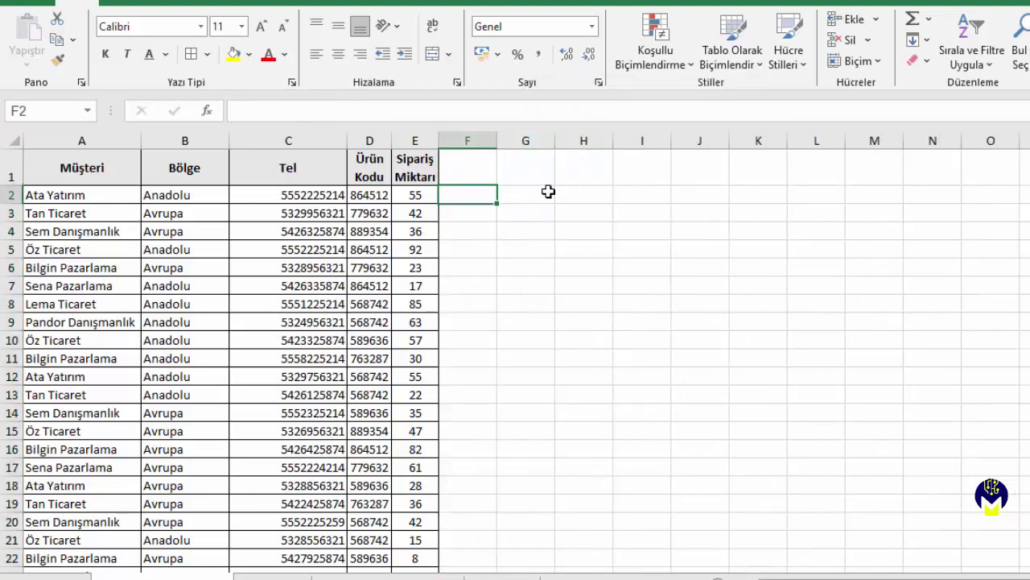
drag(506, 141, 656, 140)
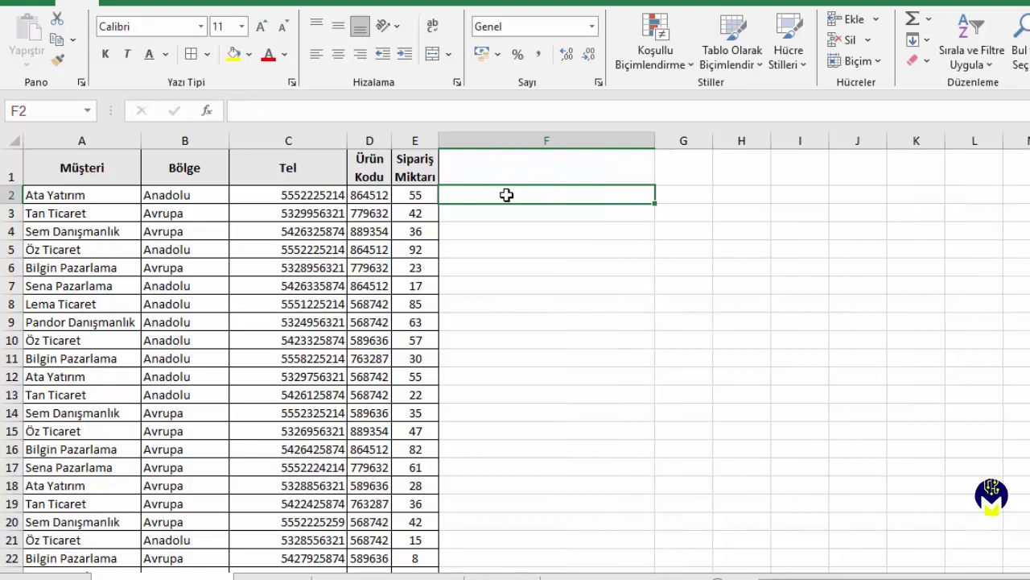
Enter ATA YATIRIM and TAN TİCARET and accept Flash Fill's uppercase names down column F
text(ATA Y)
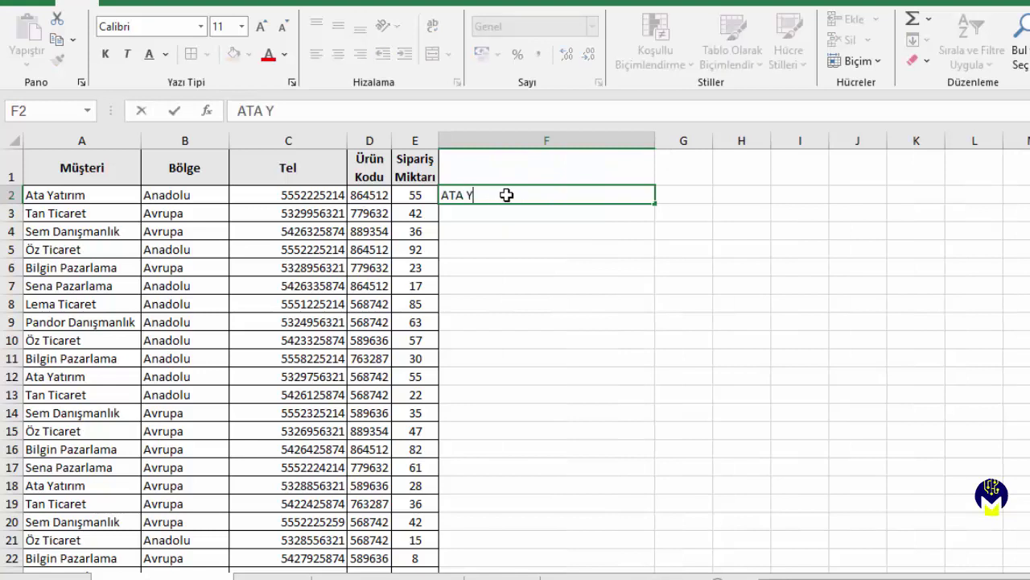
text(ATIRIM)
key(Return)
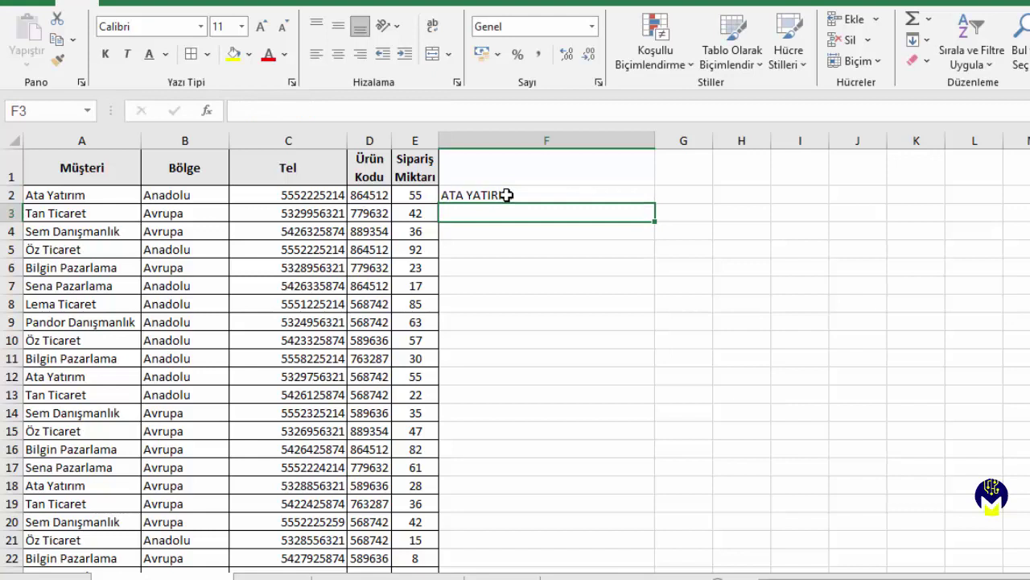
text(TAN TİCARET)
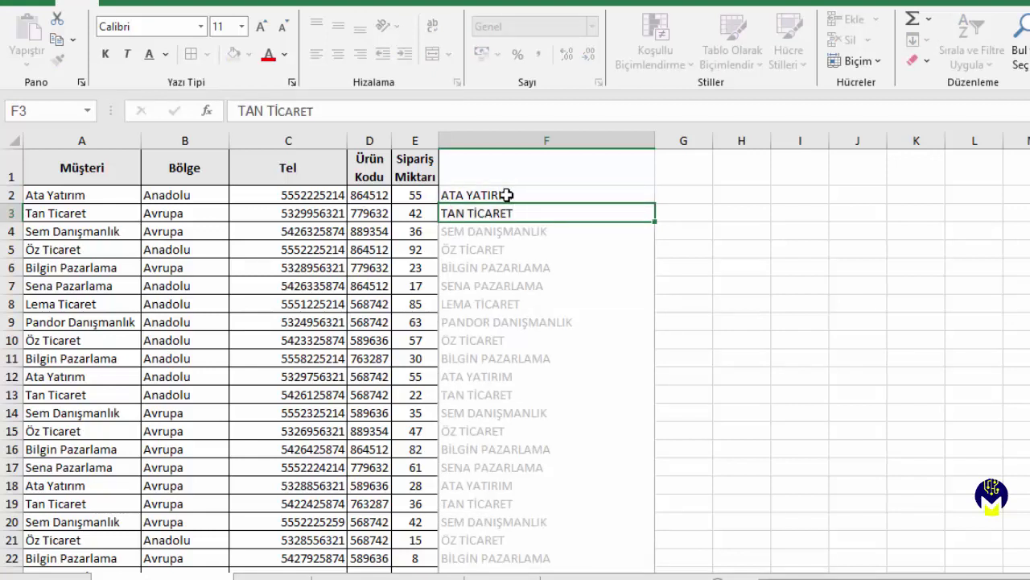
key(Return)
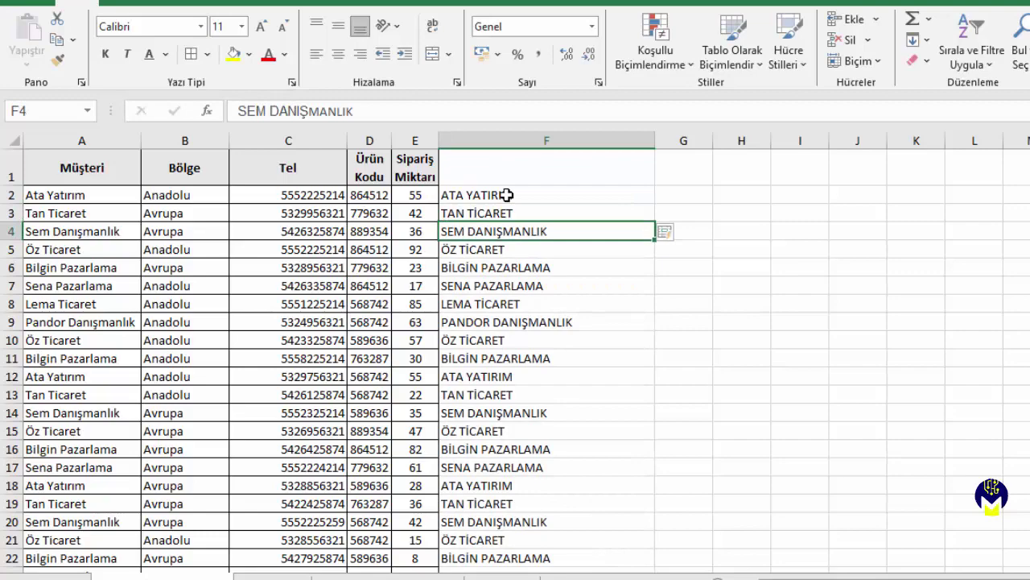
drag(510, 195, 504, 557)
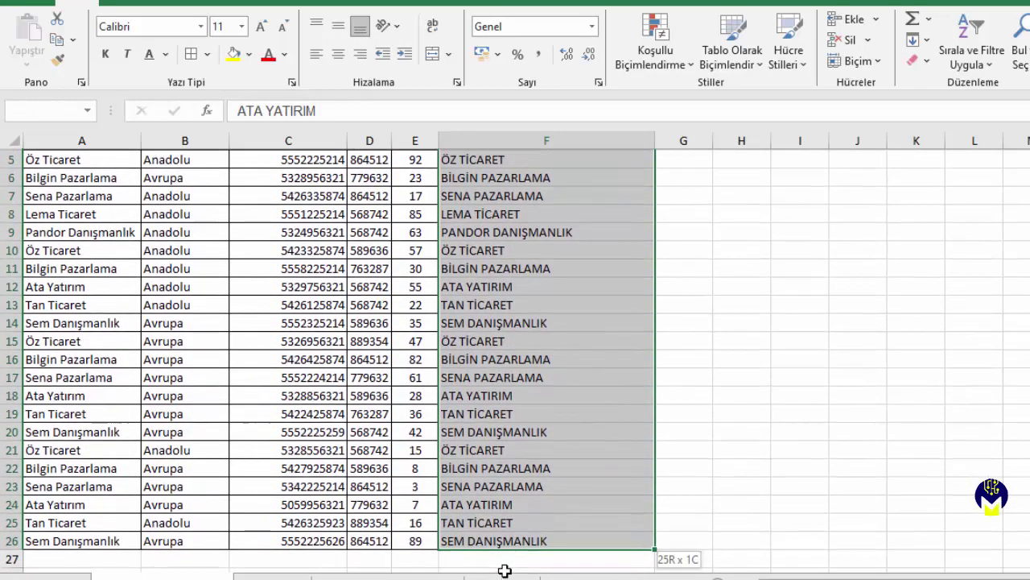
Copy the uppercase names from F2:F26, paste them over column A, then undo the paste
drag(504, 557, 503, 537)
right_click(502, 274)
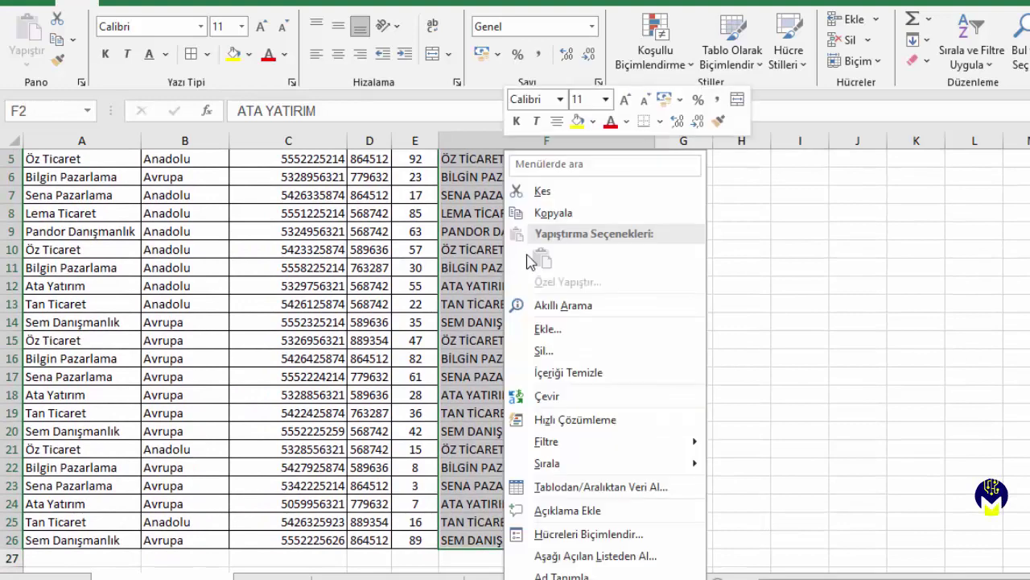
click(548, 216)
scroll(362, 237, up, 2)
click(84, 201)
right_click(84, 201)
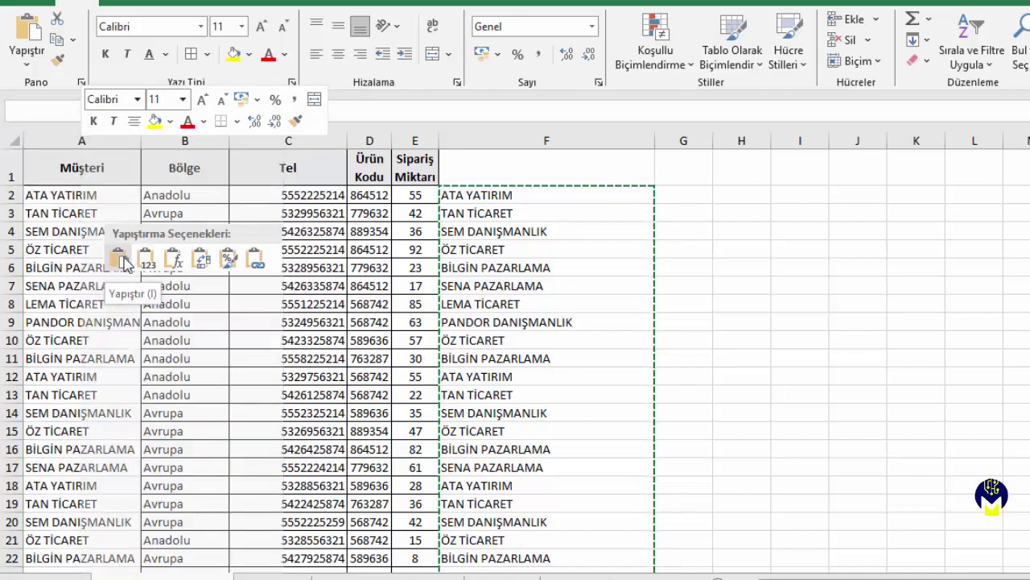
click(121, 261)
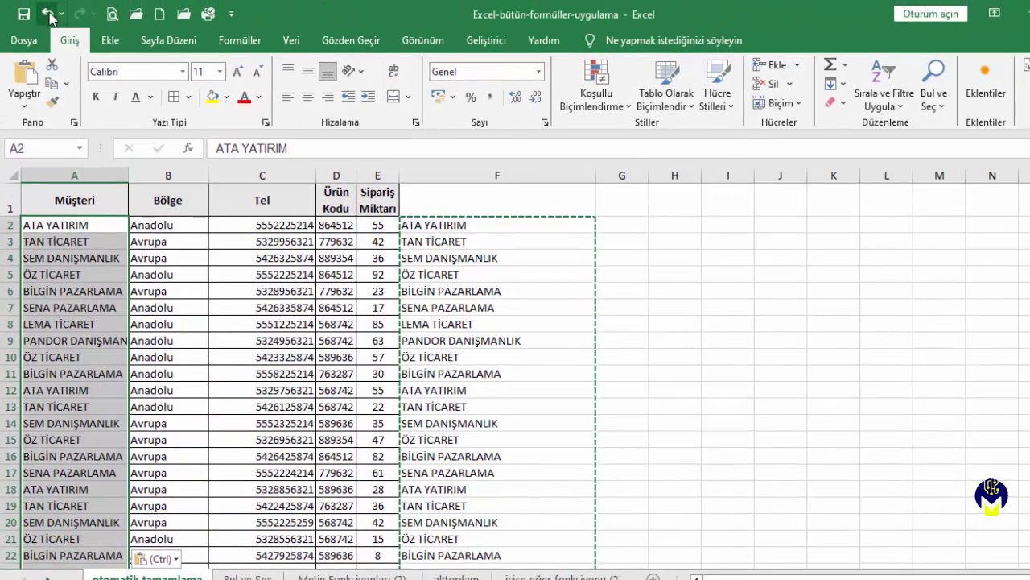
click(48, 14)
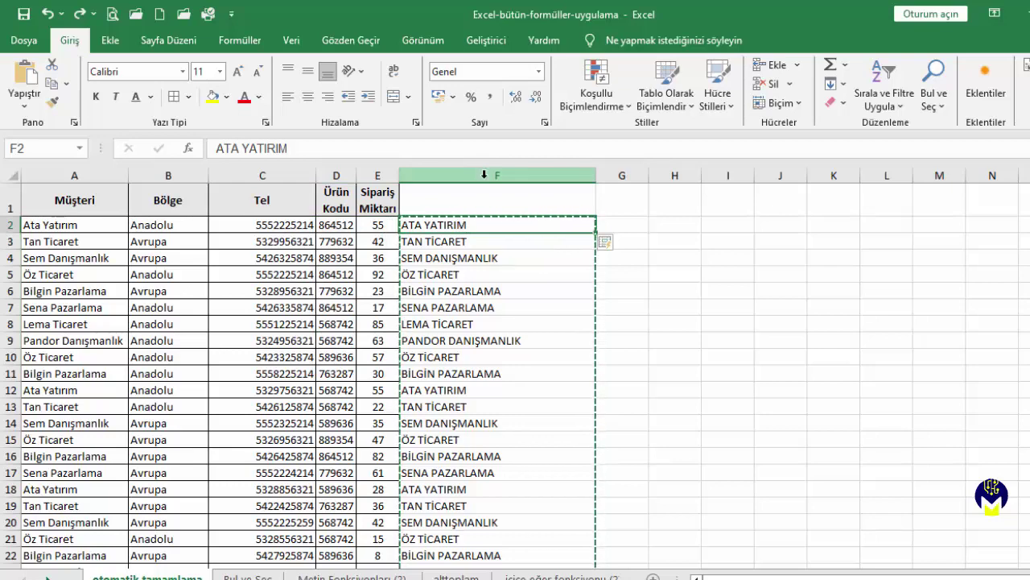
Clear the contents of column F
right_click(484, 174)
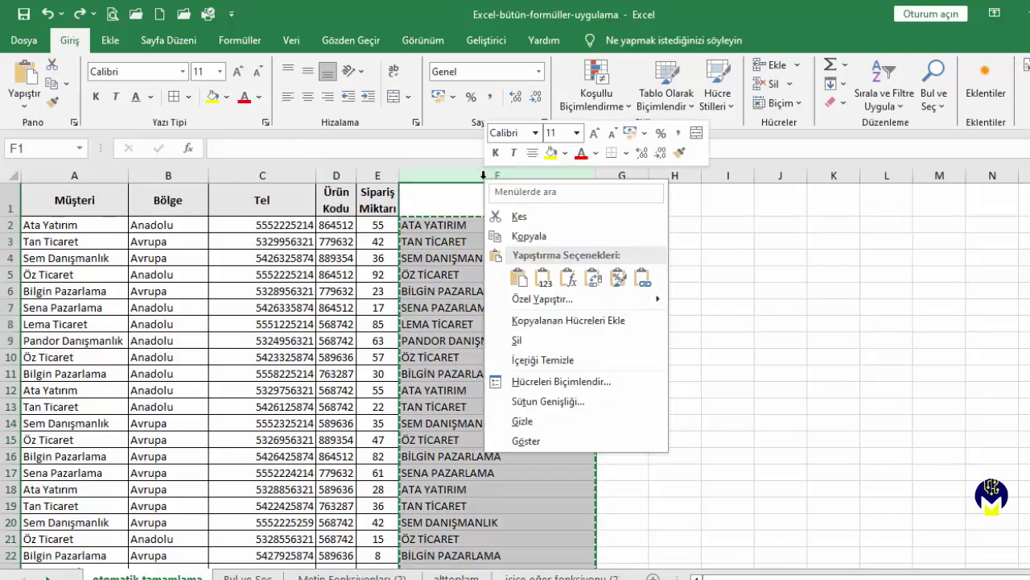
click(529, 360)
click(434, 225)
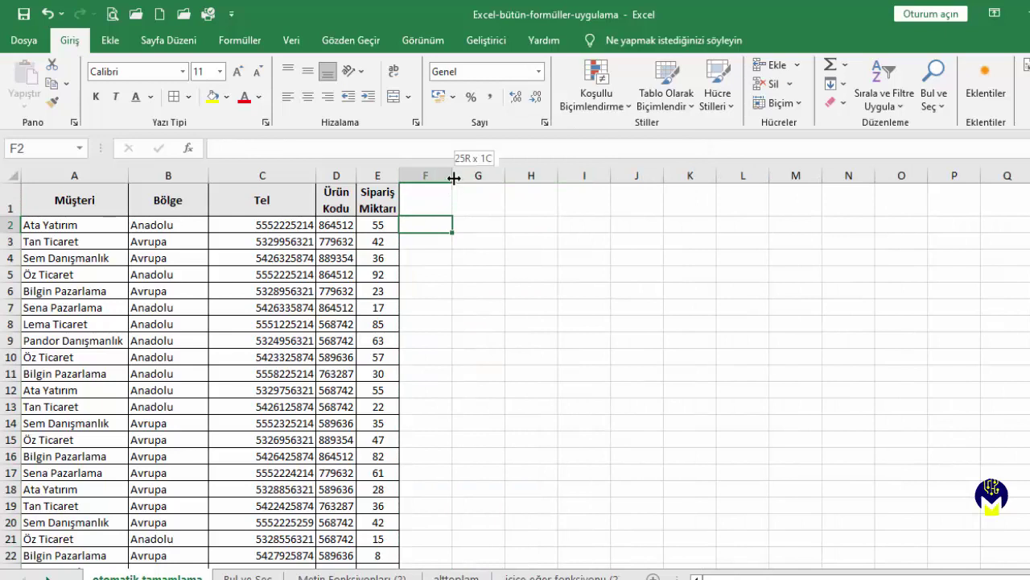
drag(453, 175, 520, 174)
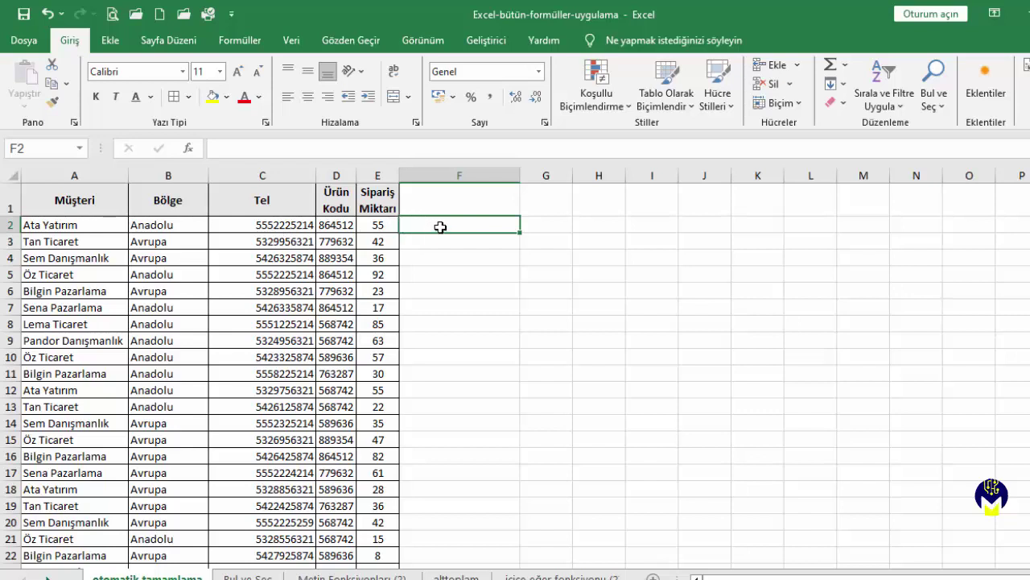
text(()
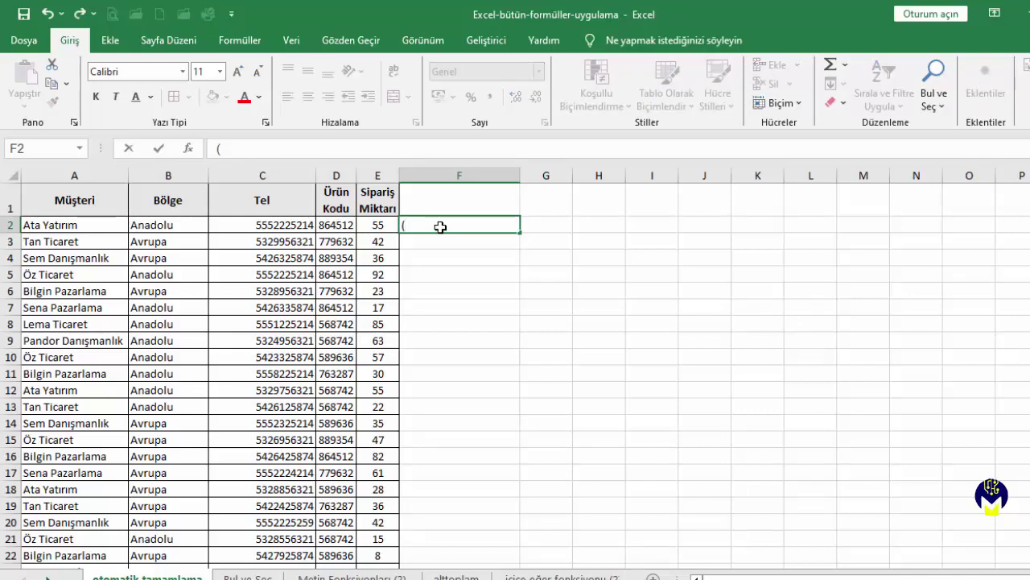
text(555)
text())
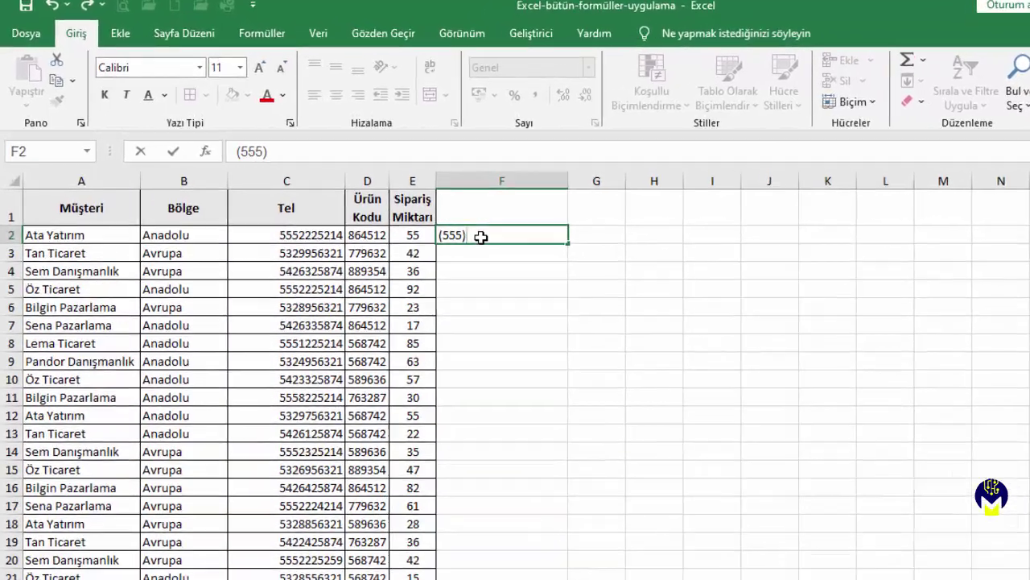
text( 222 )
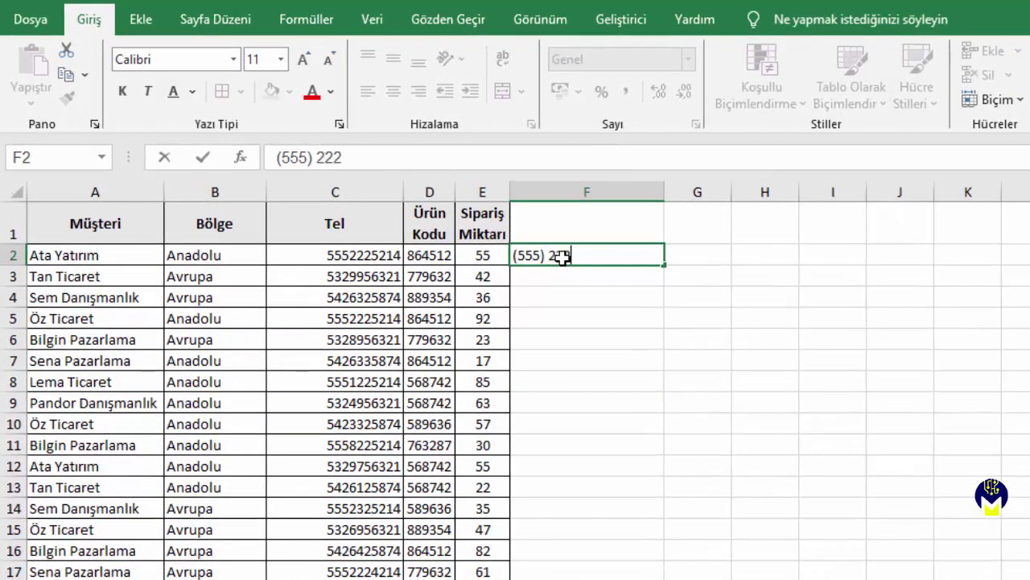
text(52 1)
text(4)
key(Return)
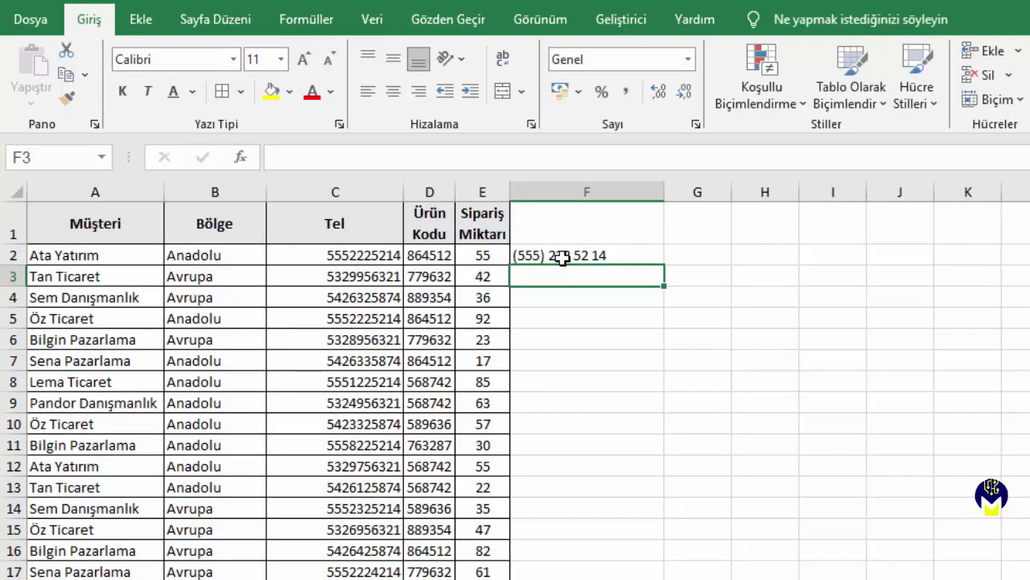
text(()
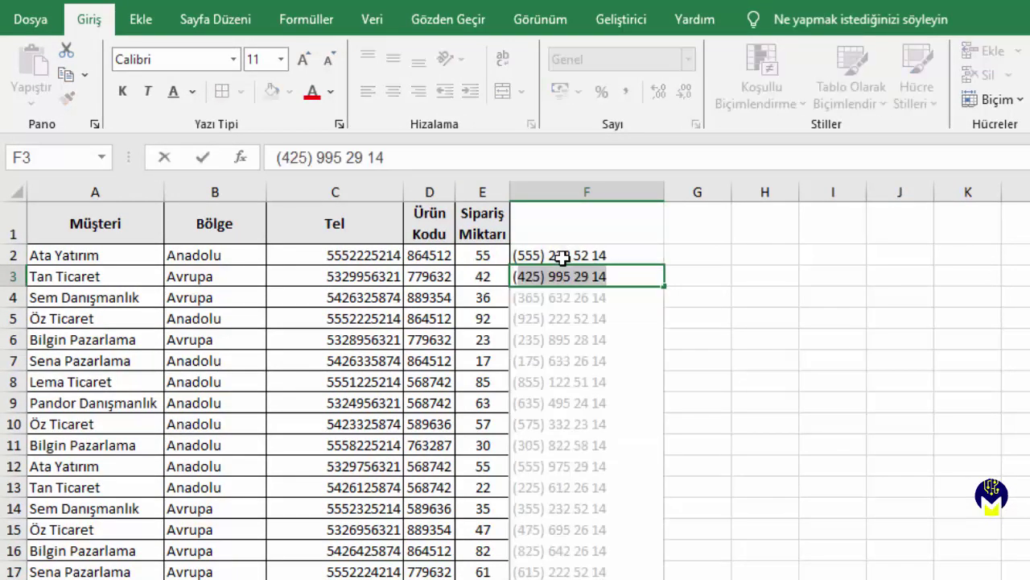
text(532)
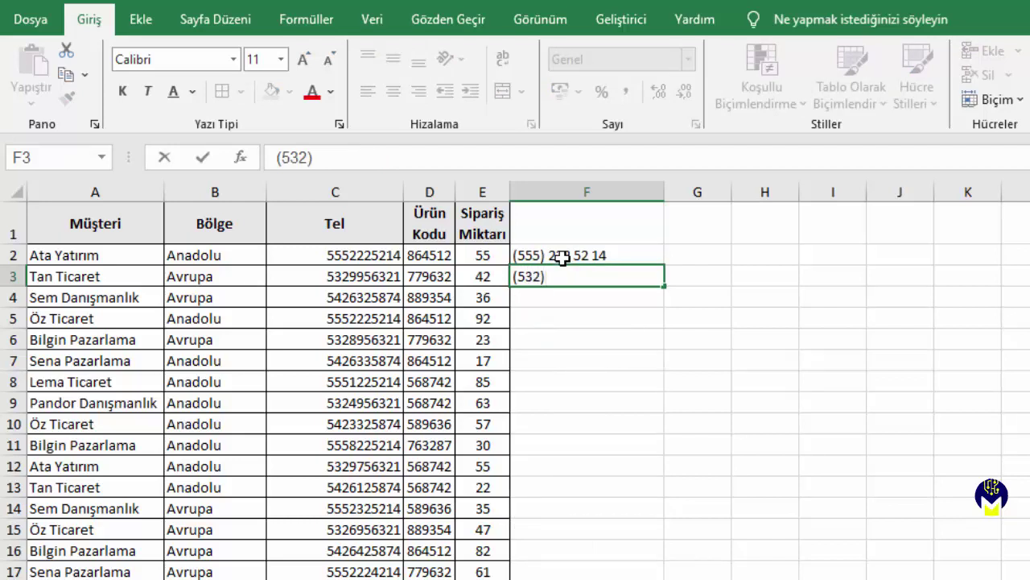
text(995)
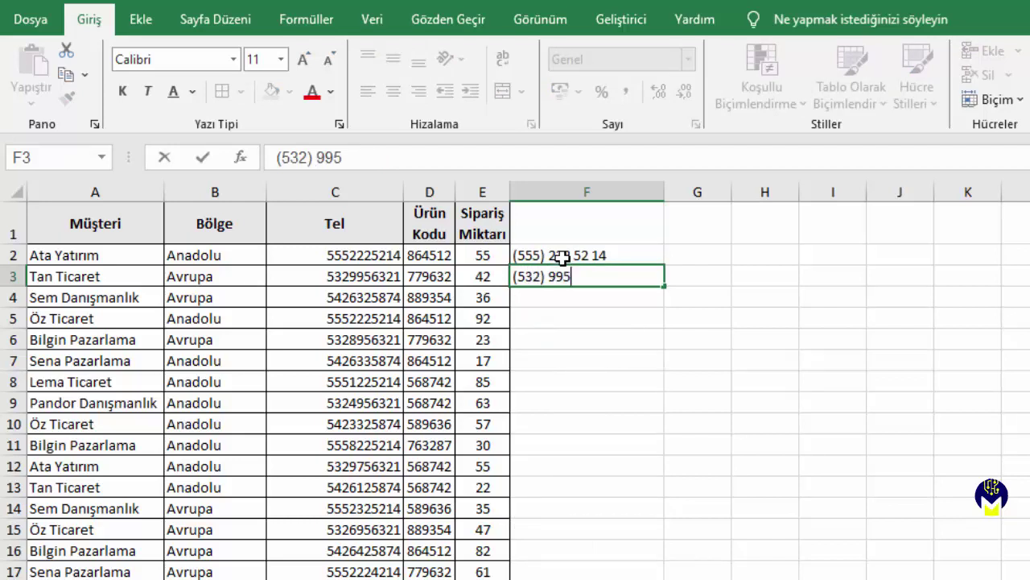
text( 63)
text(v)
text(21)
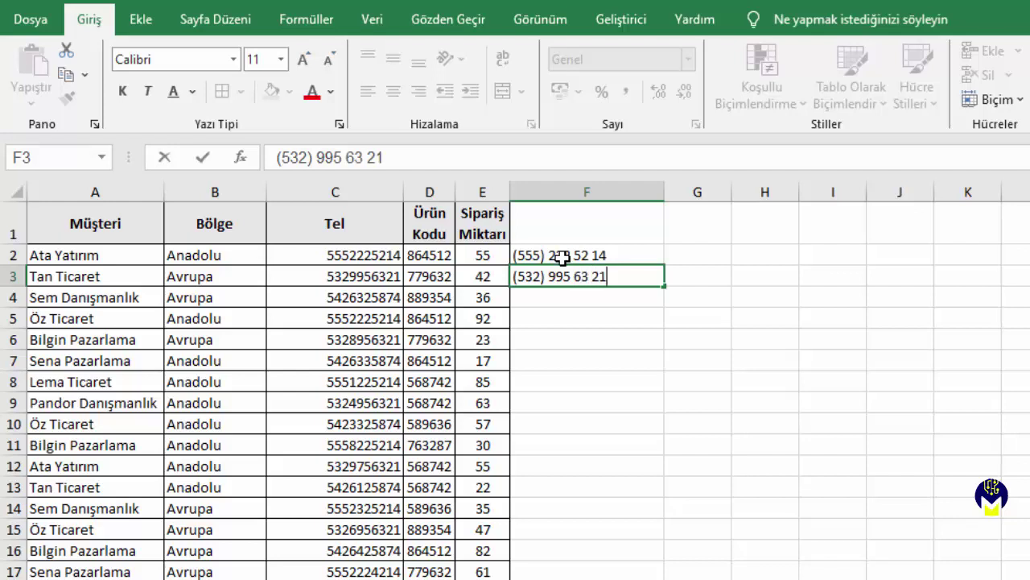
key(Return)
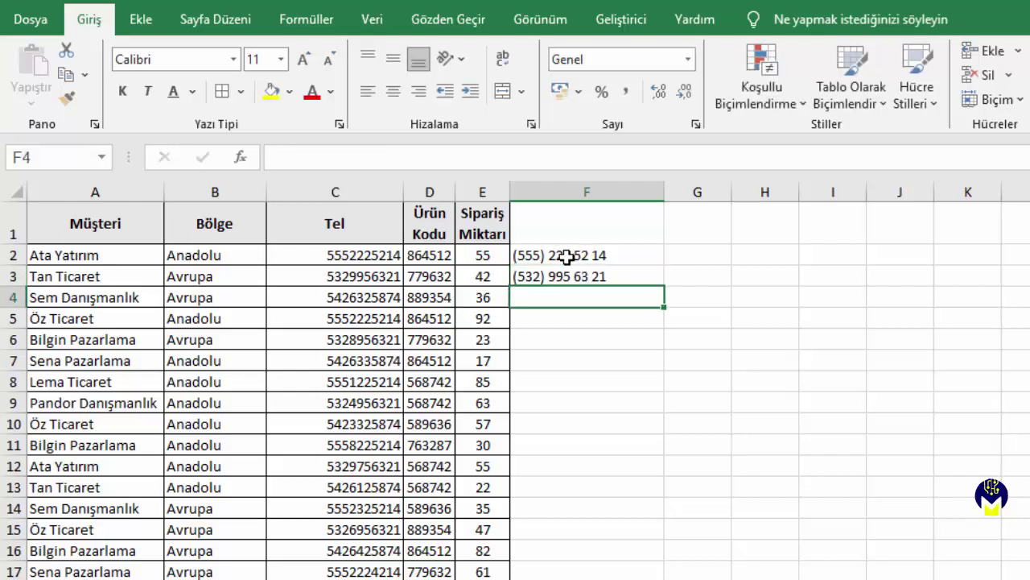
Select F2 to the last customer row and Flash Fill the formatted phone numbers
drag(562, 258, 587, 575)
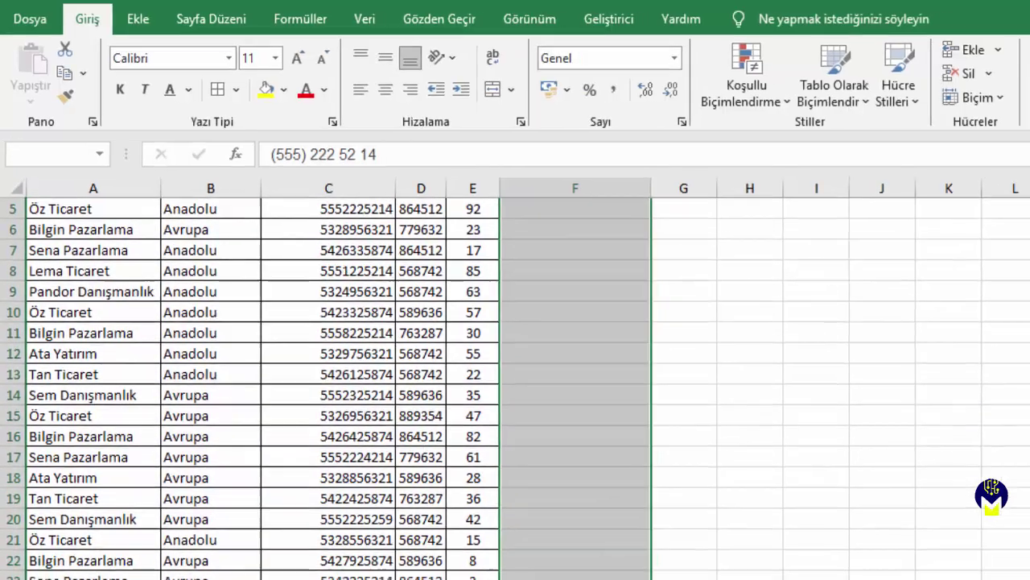
drag(588, 575, 557, 578)
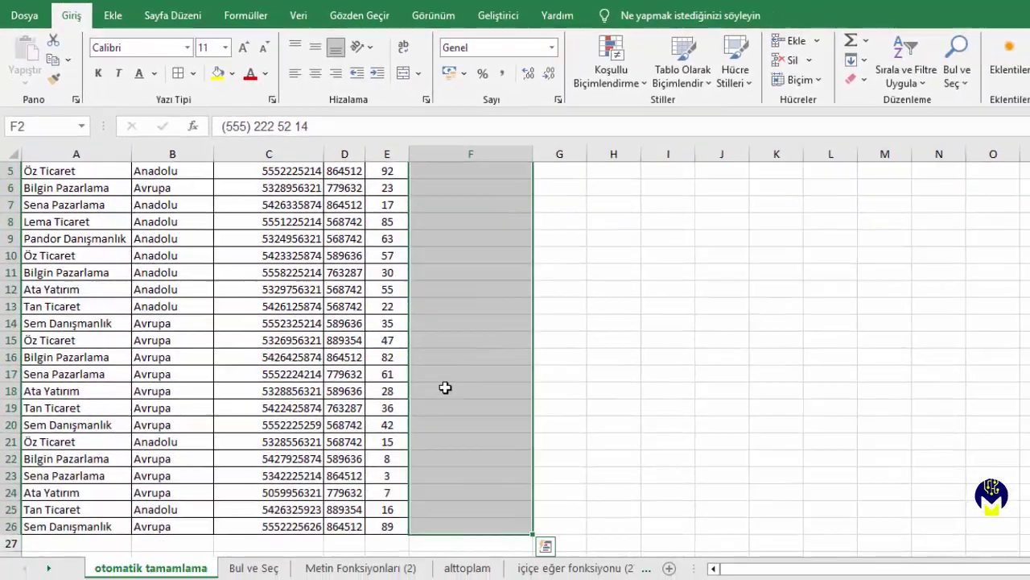
scroll(471, 341, up, 2)
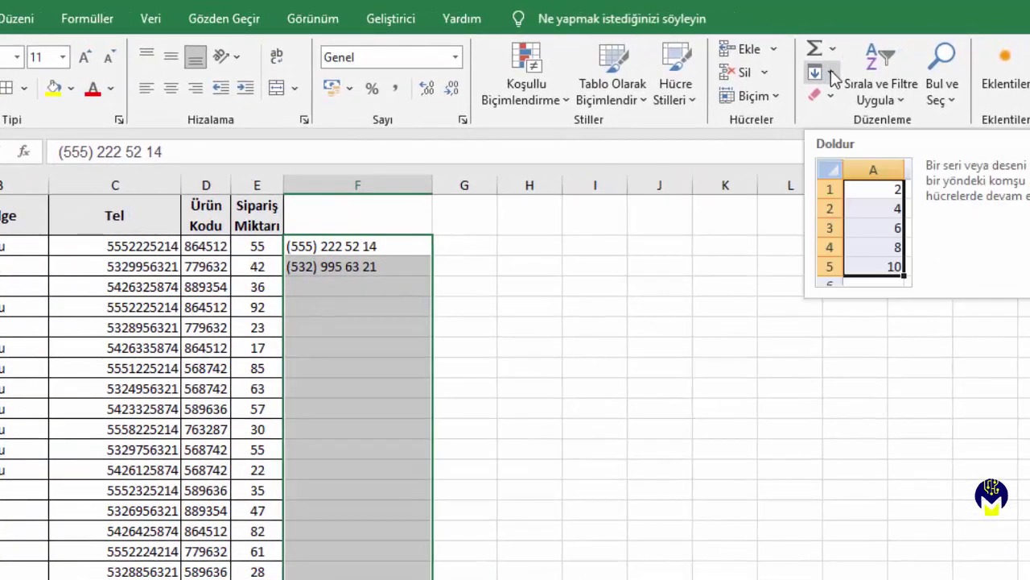
click(831, 73)
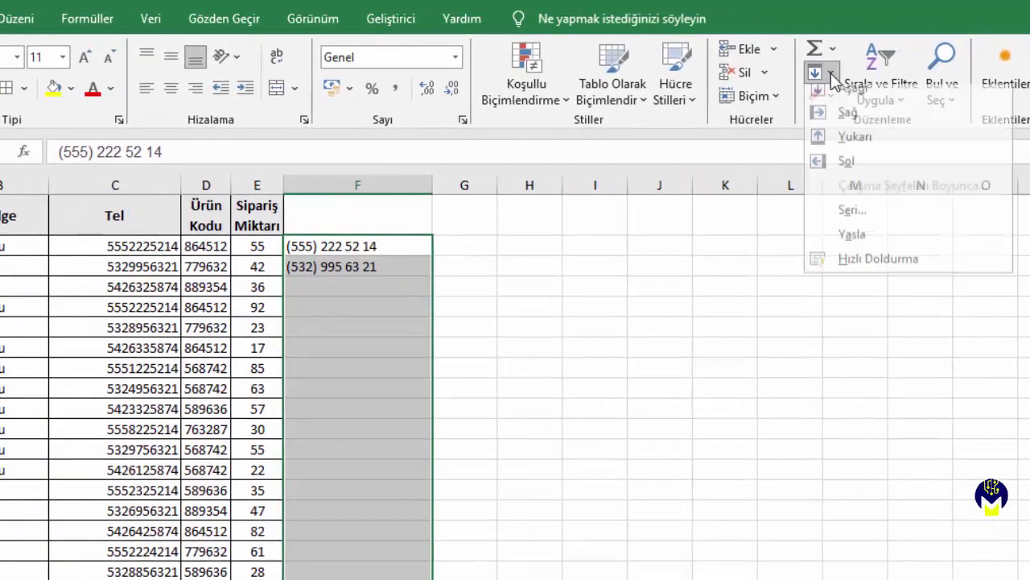
click(865, 269)
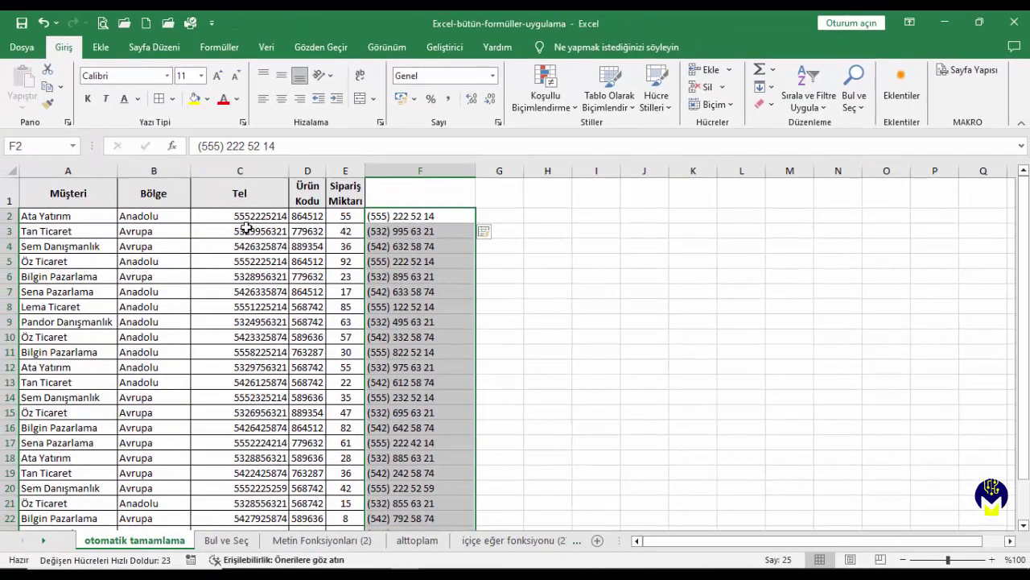
click(505, 216)
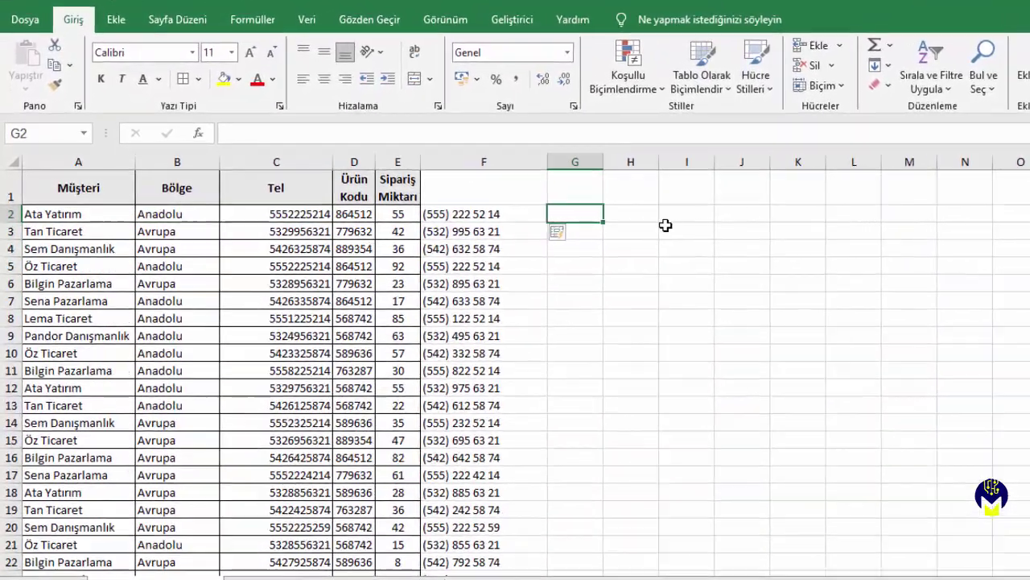
Enter 86 45 12 and 77 96 32 in column G and accept Flash Fill's spaced codes
text(8)
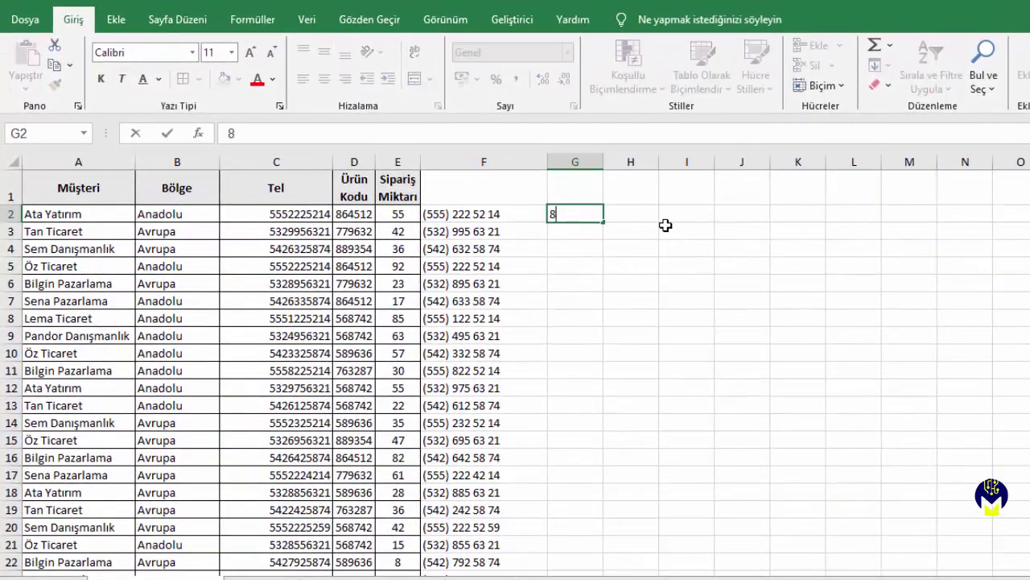
text(6 45 12)
key(ctrl+Return)
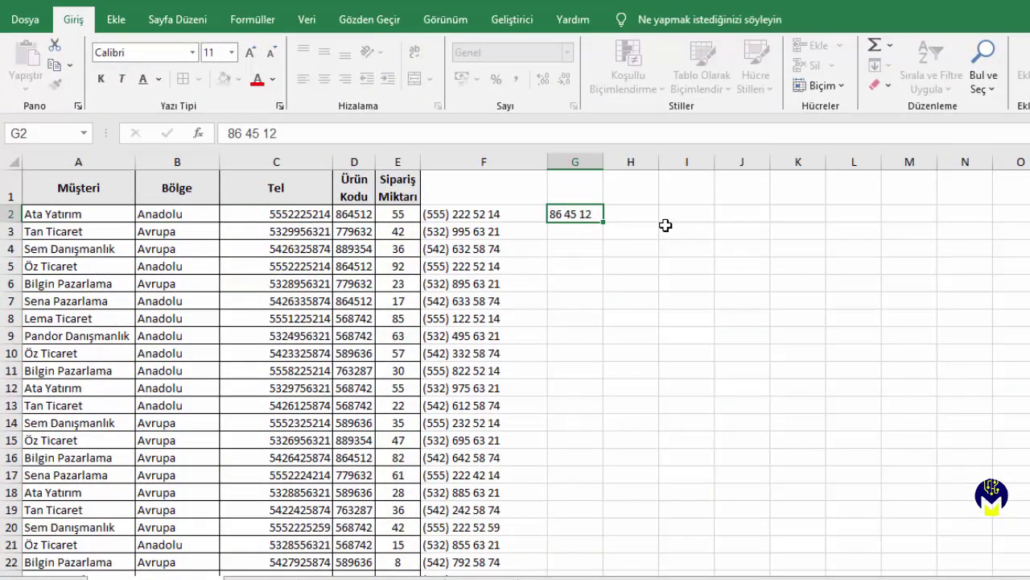
key(Return)
text(77 96 32)
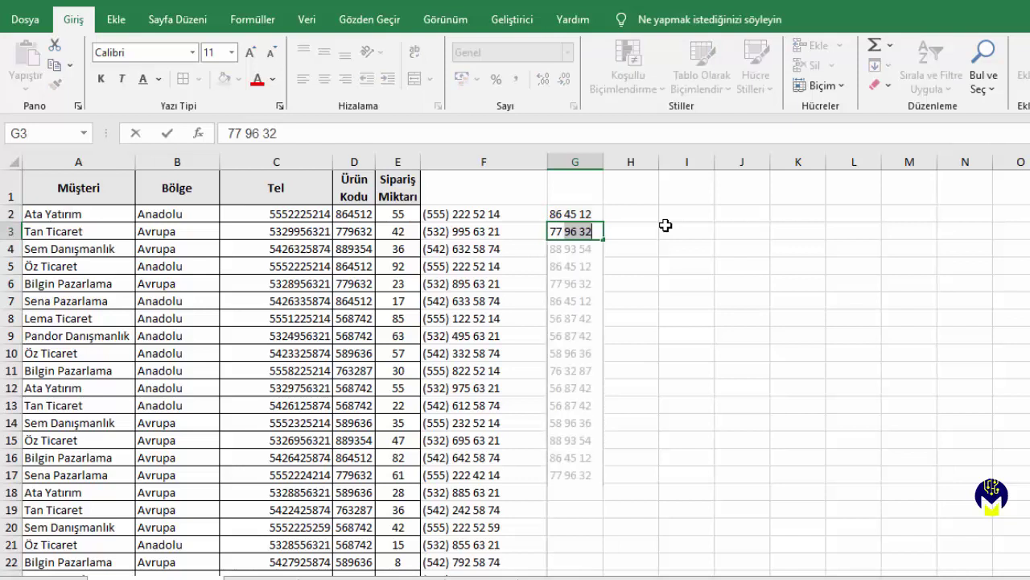
key(Return)
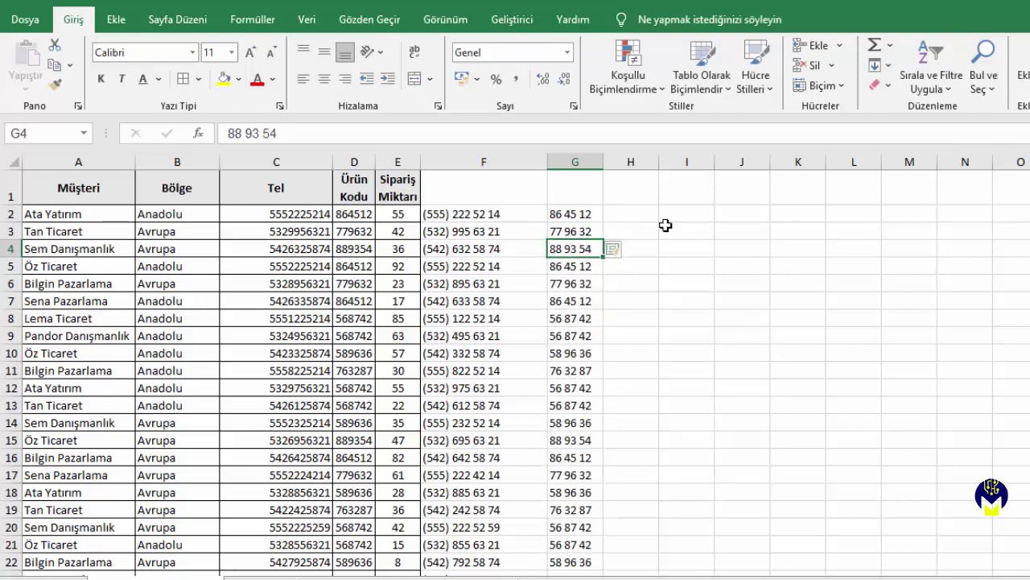
Enter A86 45 12 in H2 and accept Flash Fill's A-prefixed codes down column H
click(633, 213)
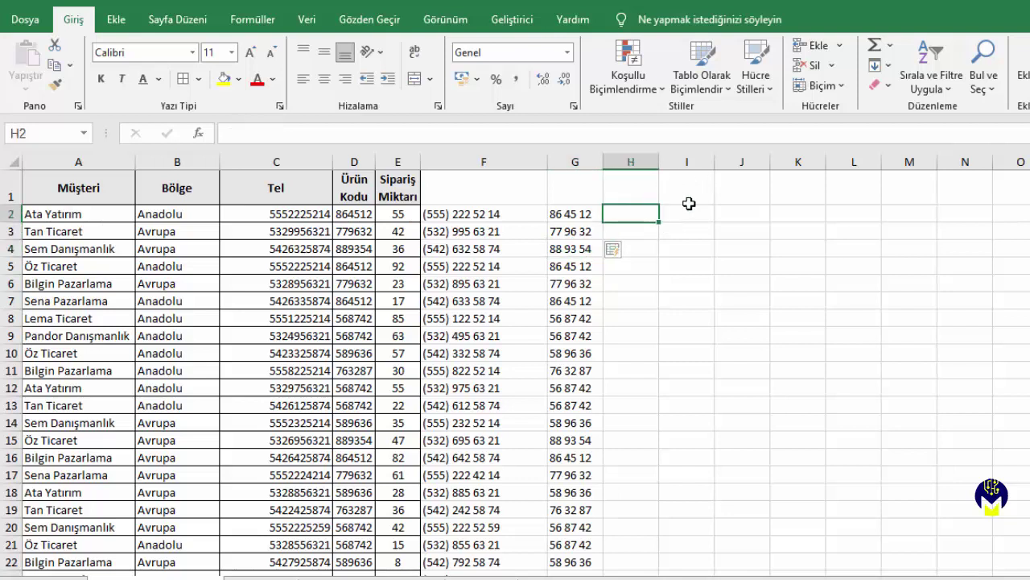
text(A)
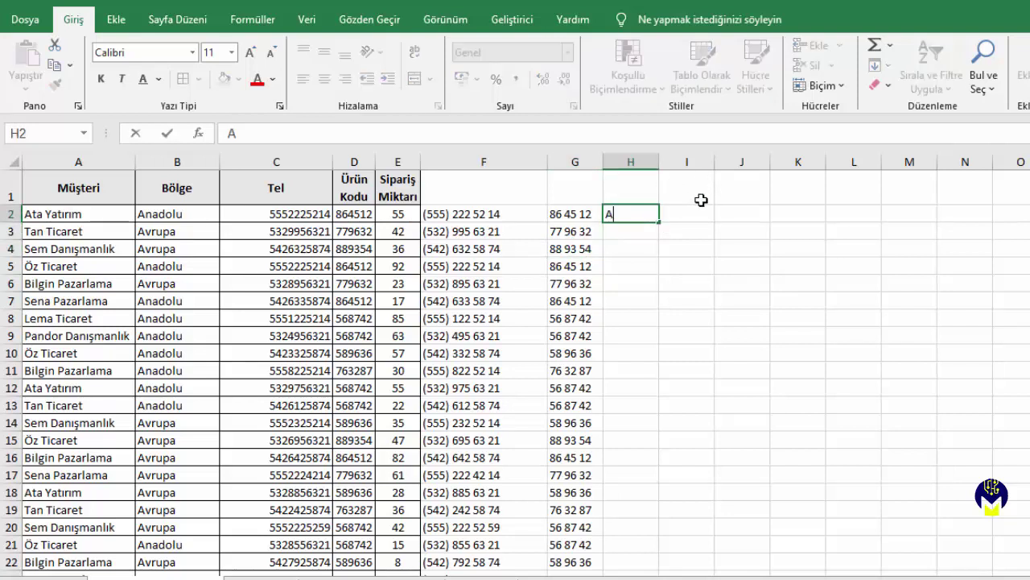
text(86 4)
text(5 12)
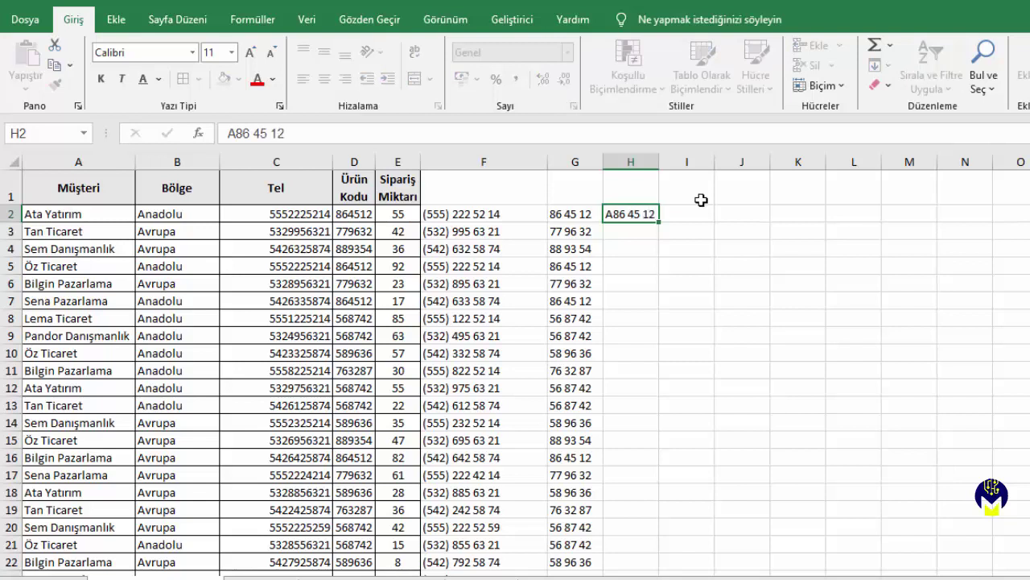
key(Return)
text(A)
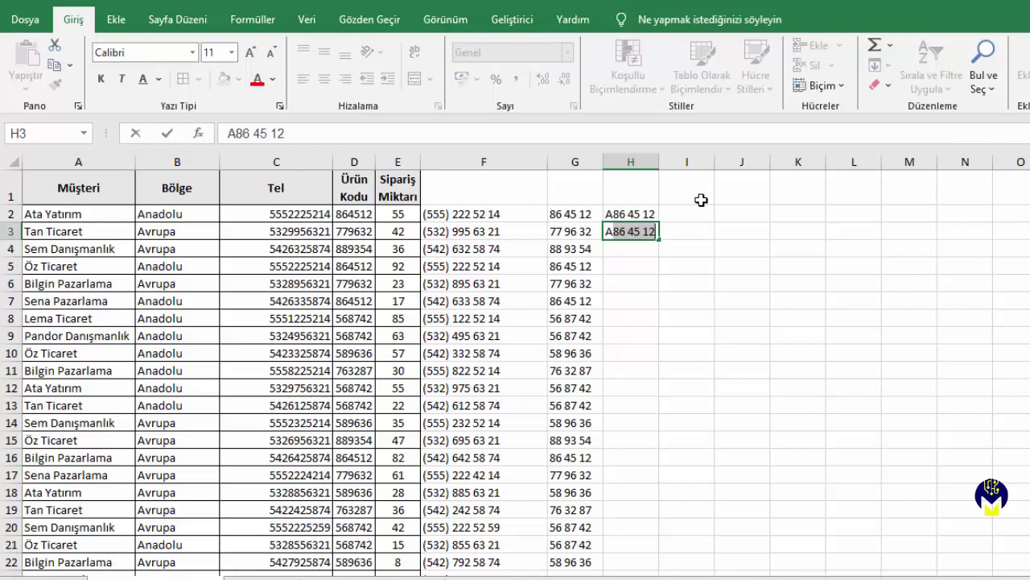
text(77 96)
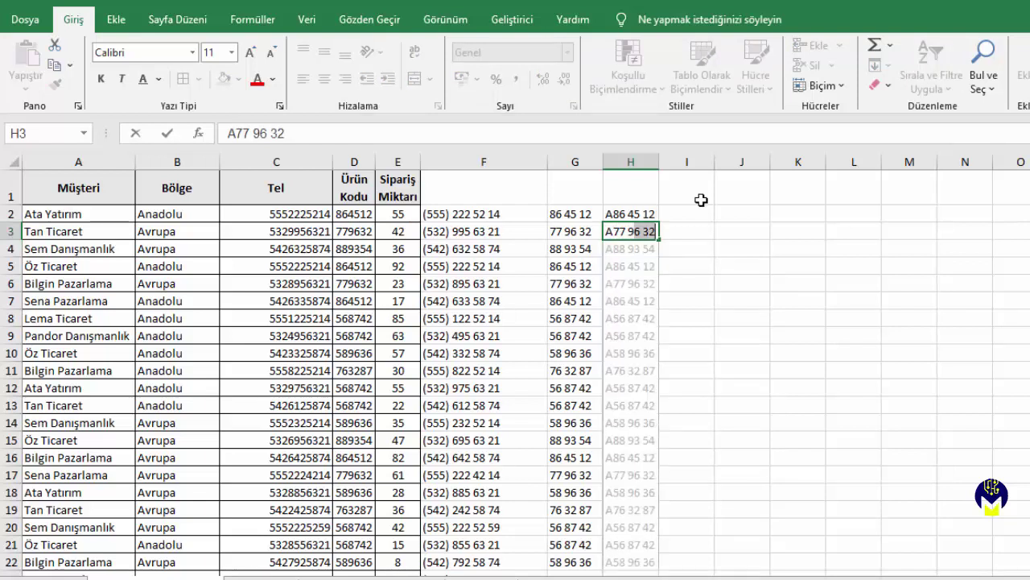
key(Return)
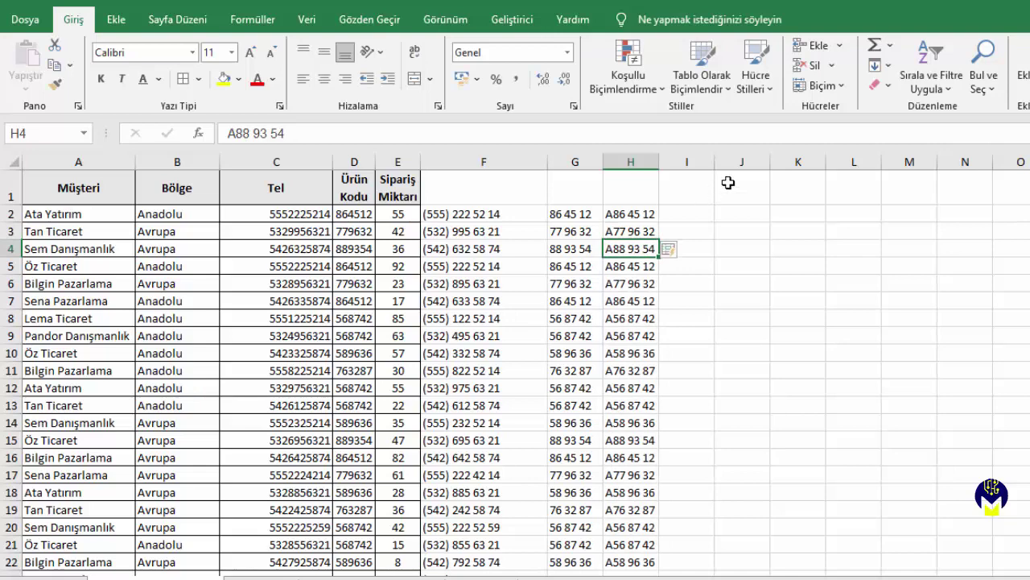
Delete columns F through H
drag(481, 161, 626, 163)
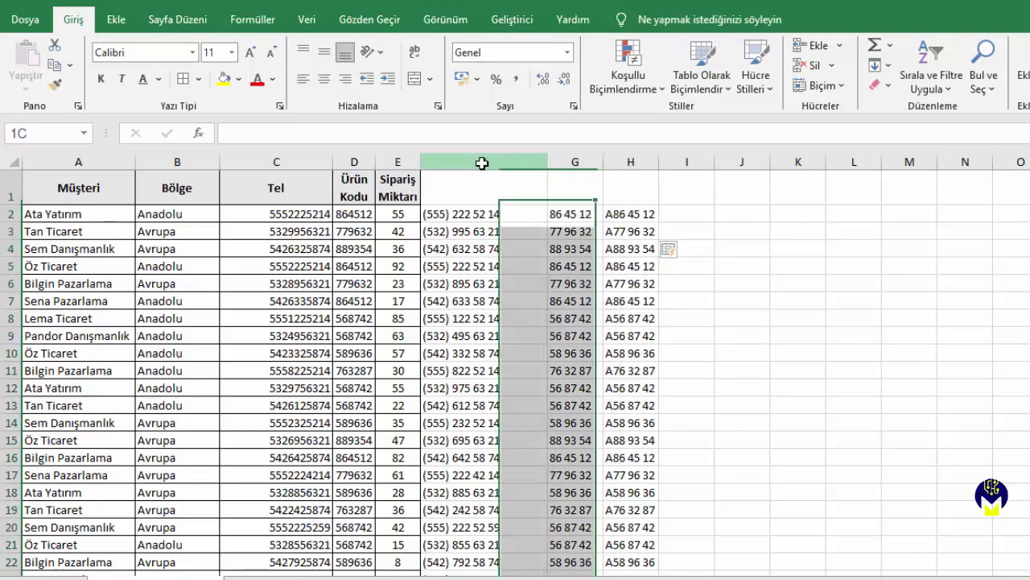
right_click(518, 236)
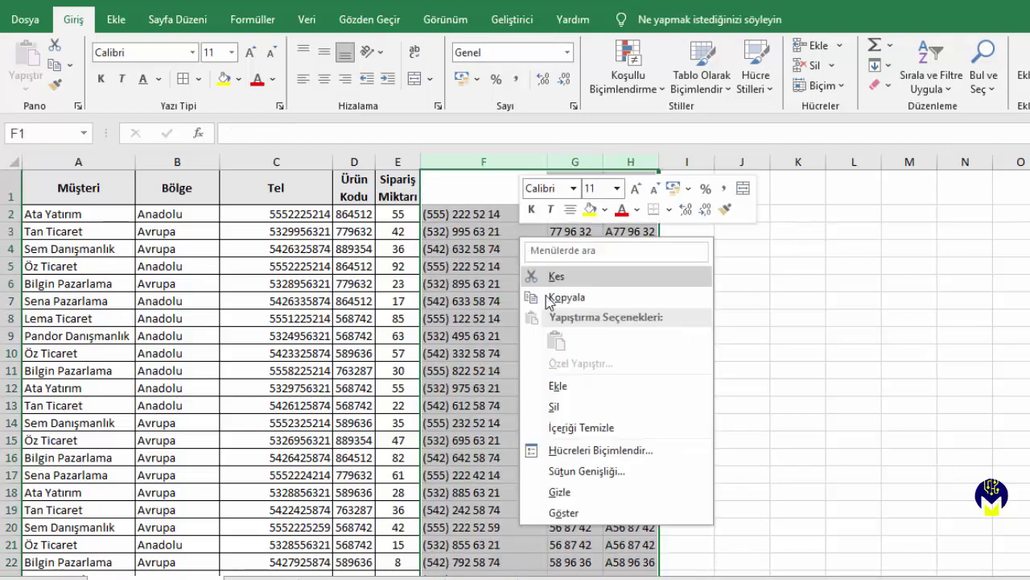
click(556, 405)
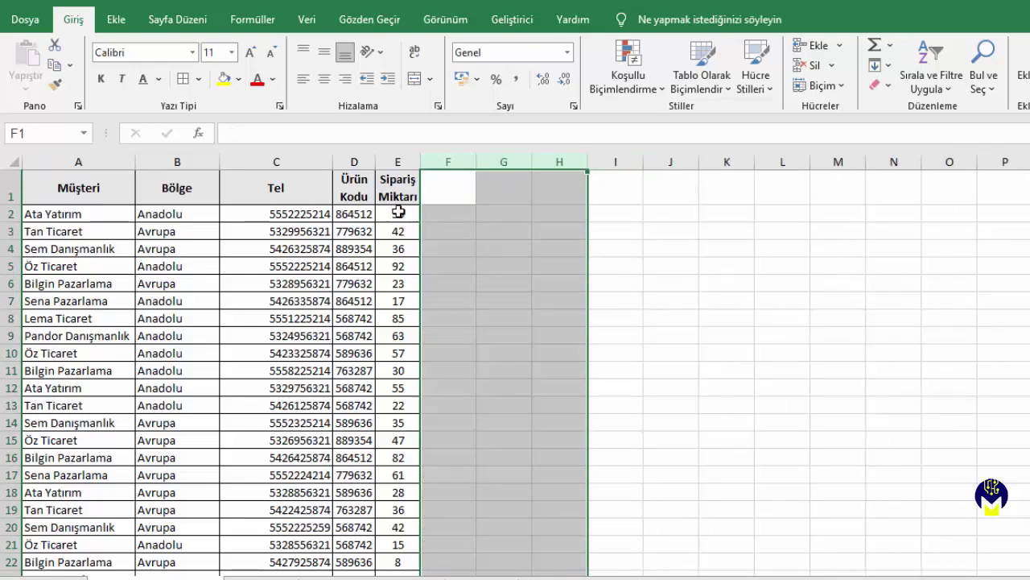
Enter 8645 and 7796 in F2:F3, then Flash Fill four-digit codes down to F26
click(447, 214)
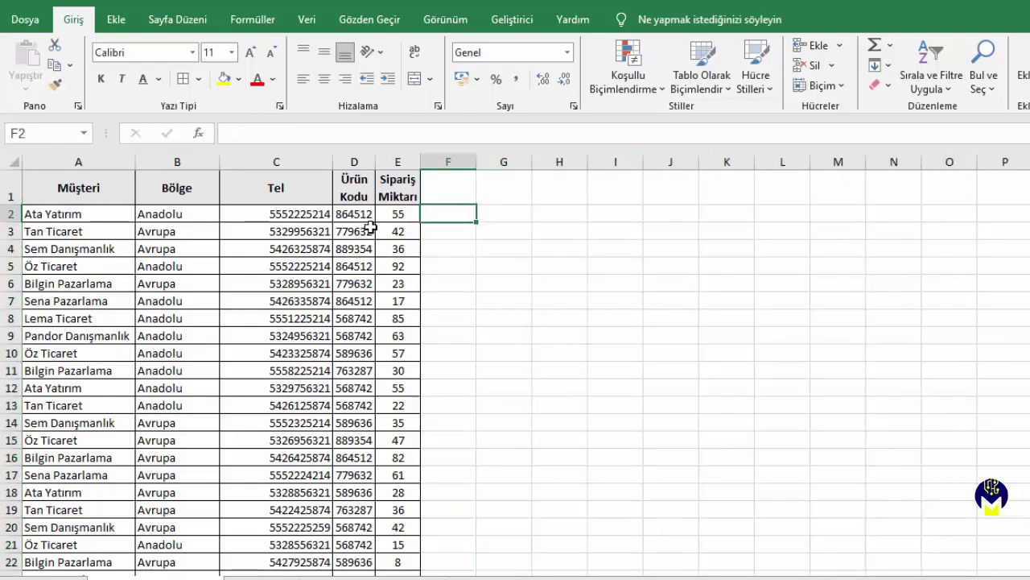
text(864)
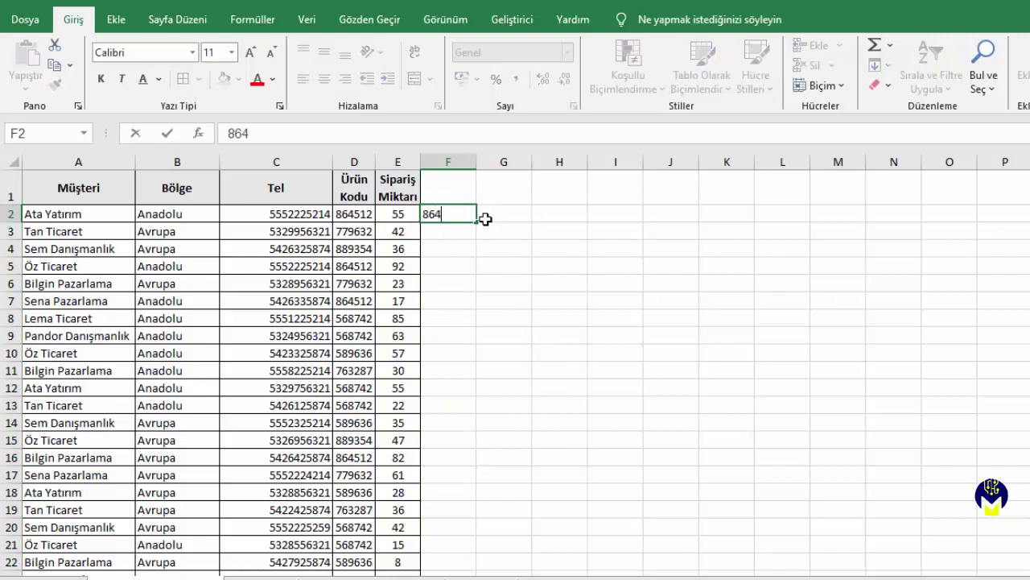
text(5)
key(Return)
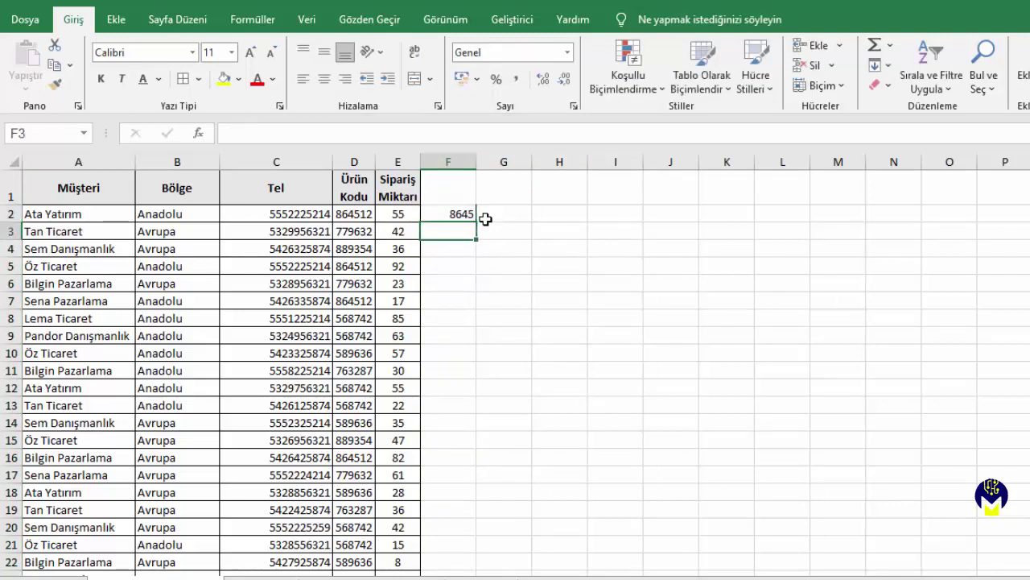
text(7796)
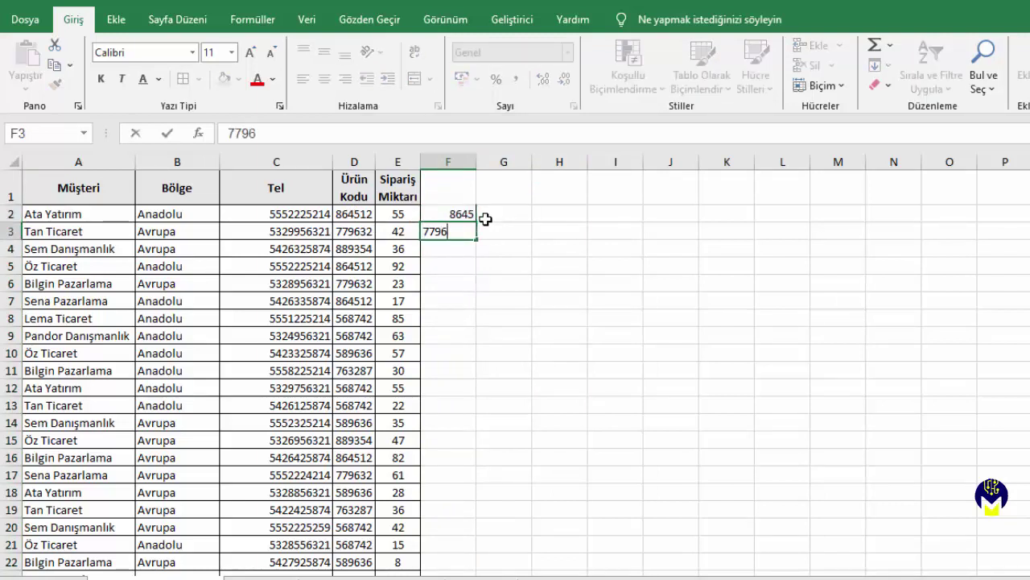
key(Return)
mouse_move(460, 216)
mouse_down()
mouse_move(458, 441)
mouse_move(436, 557)
mouse_up()
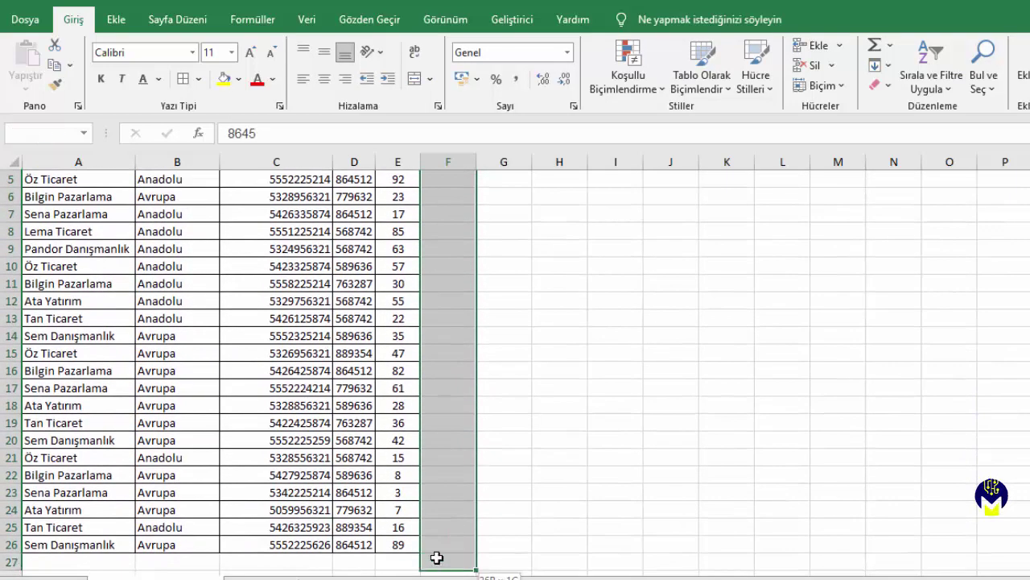
scroll(480, 271, up, 2)
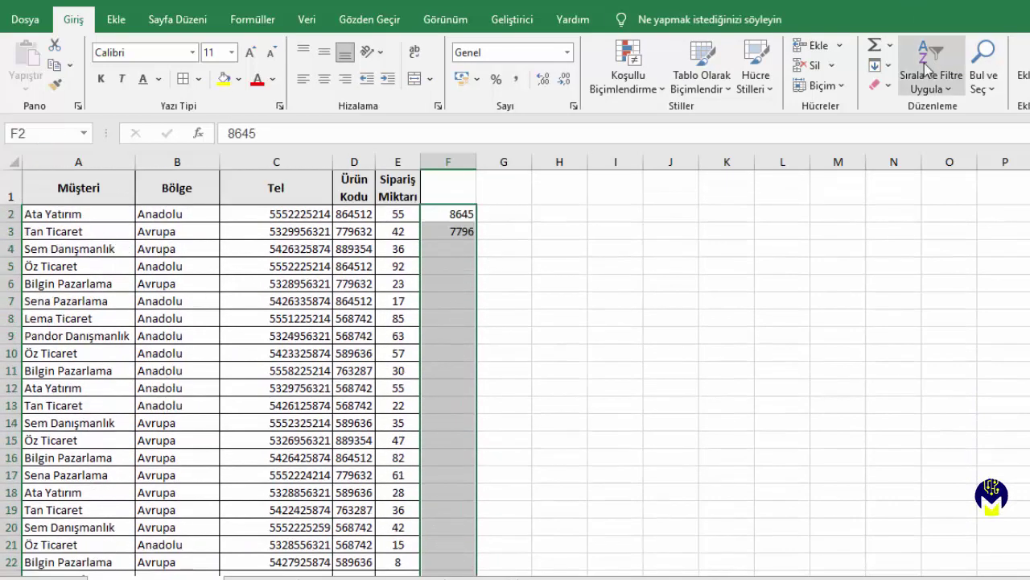
click(889, 66)
click(916, 240)
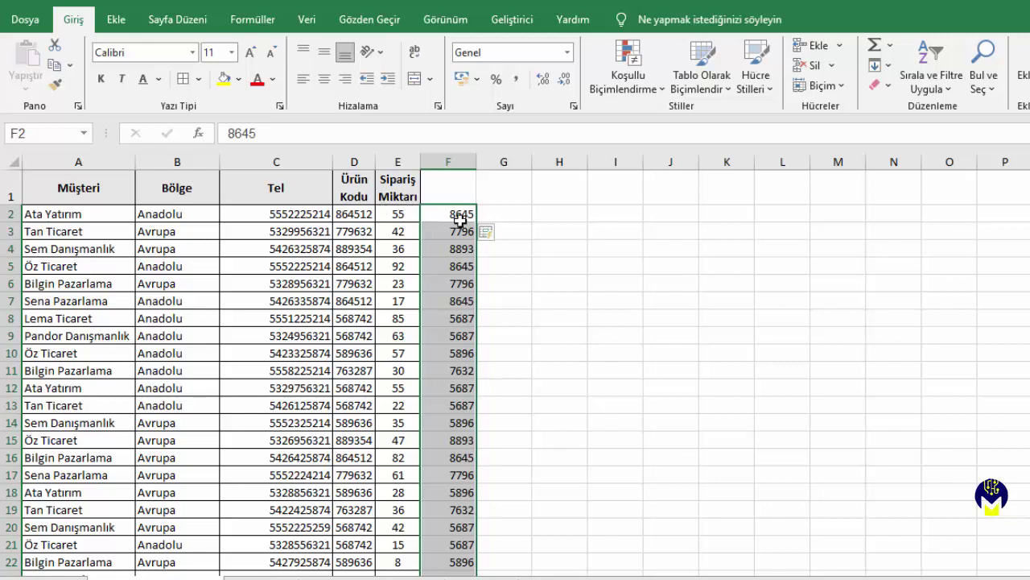
Clear column F and enter quantity examples 155 and 142 in F2:F3
right_click(462, 154)
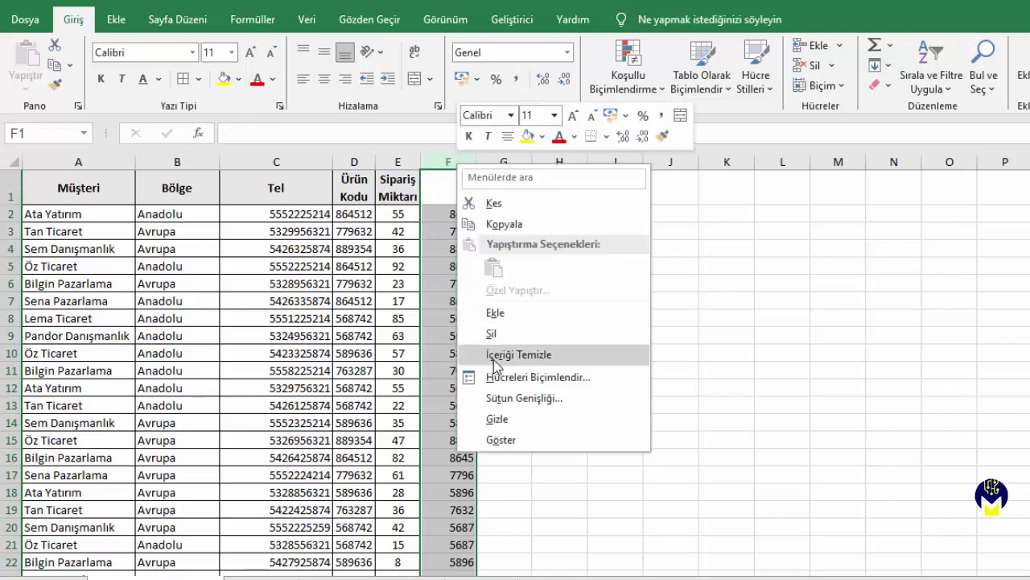
click(504, 352)
click(458, 217)
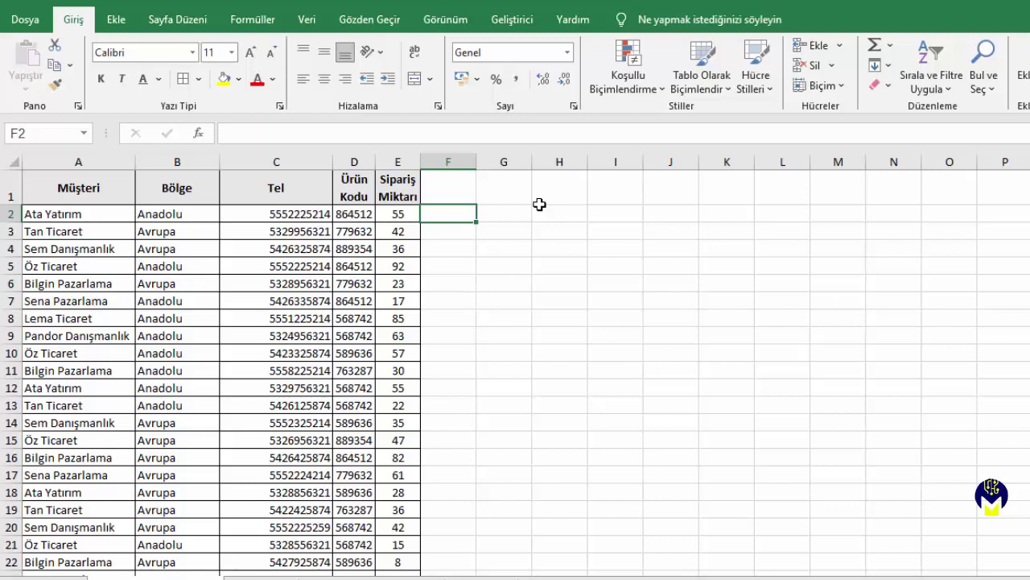
text(155)
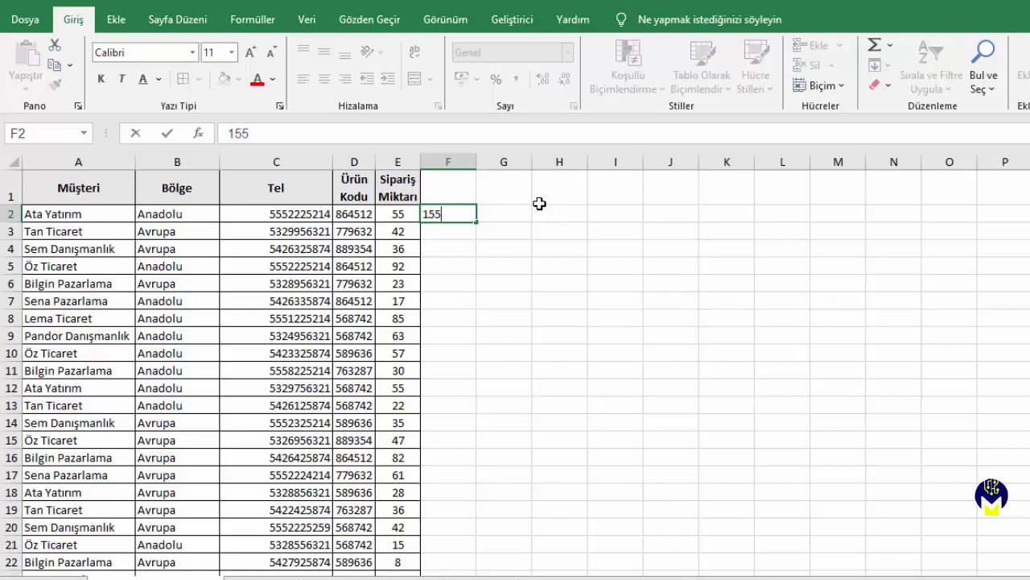
key(Return)
text(142)
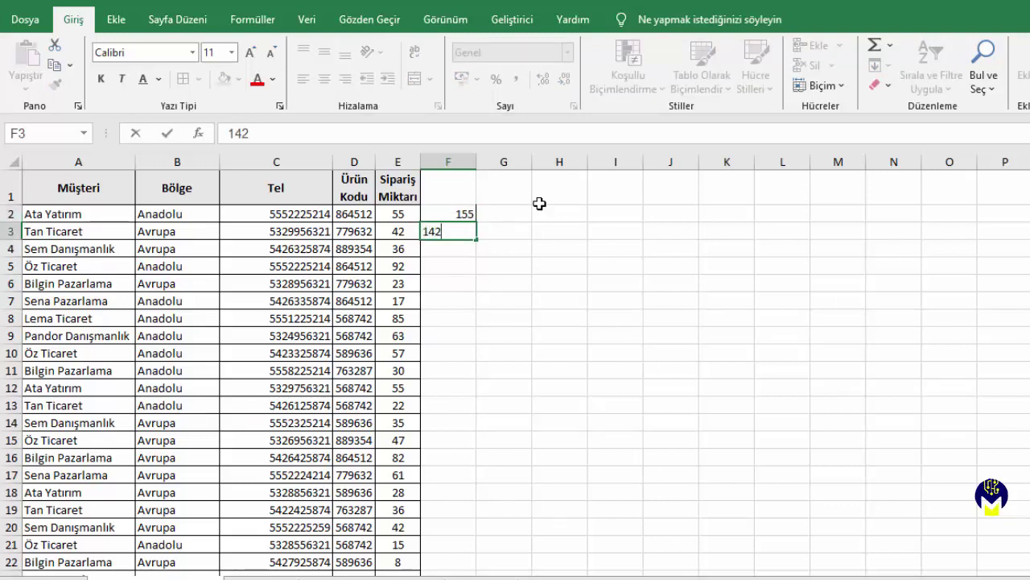
key(Return)
Select F2:F26 and Flash Fill the 1-prefixed quantities down column F
click(456, 216)
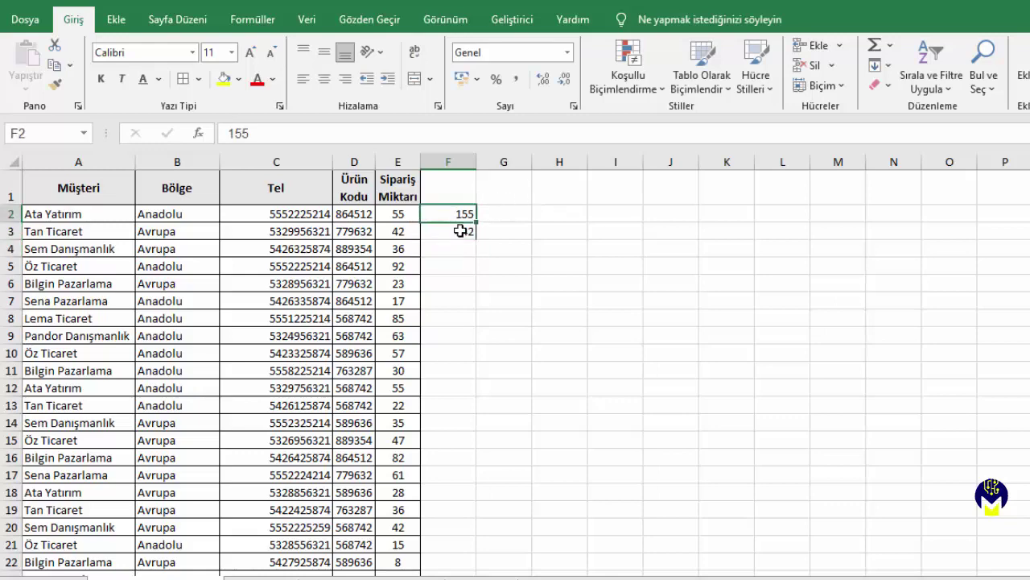
drag(459, 231, 445, 530)
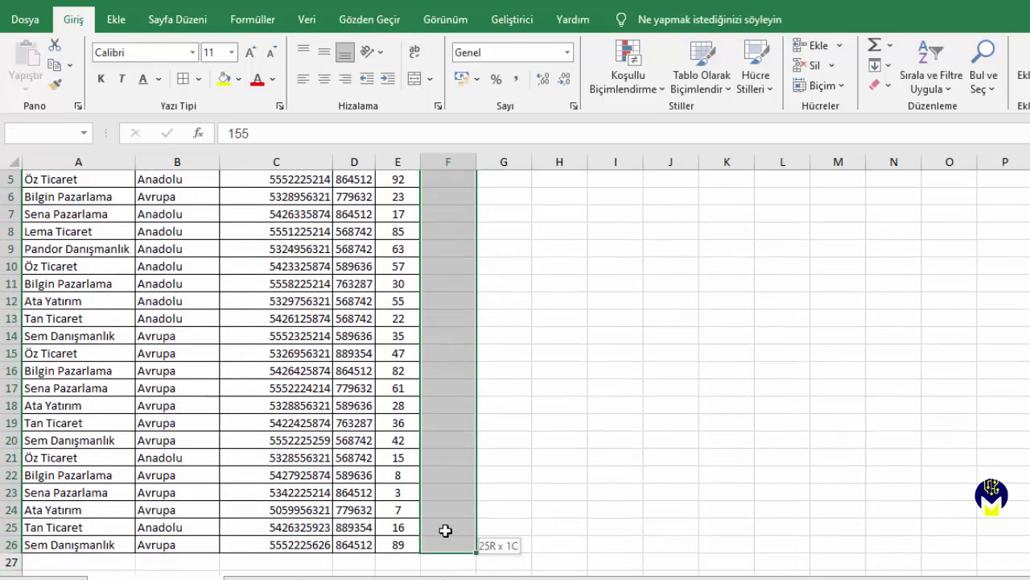
scroll(690, 166, up, 2)
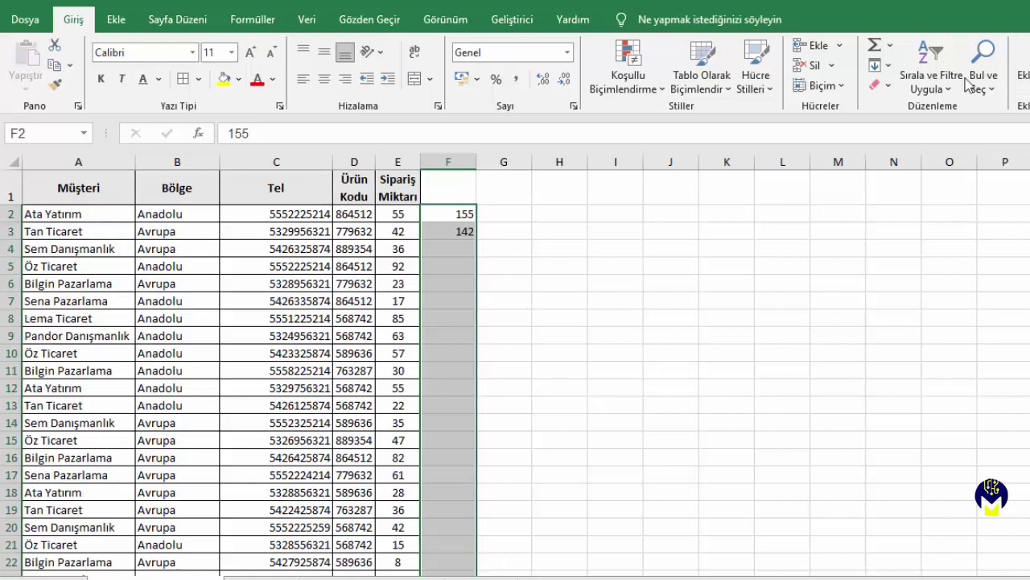
click(882, 66)
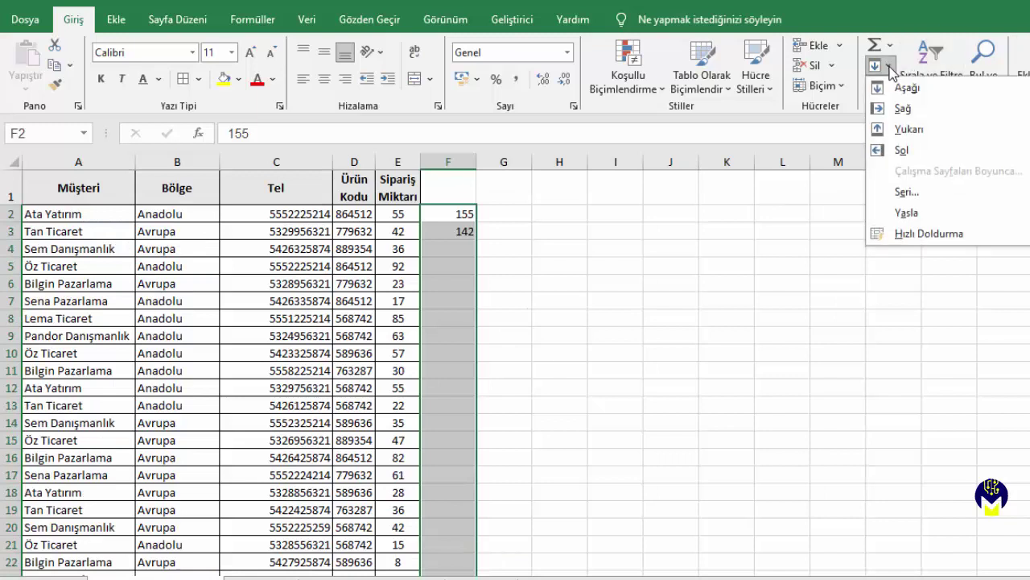
click(915, 233)
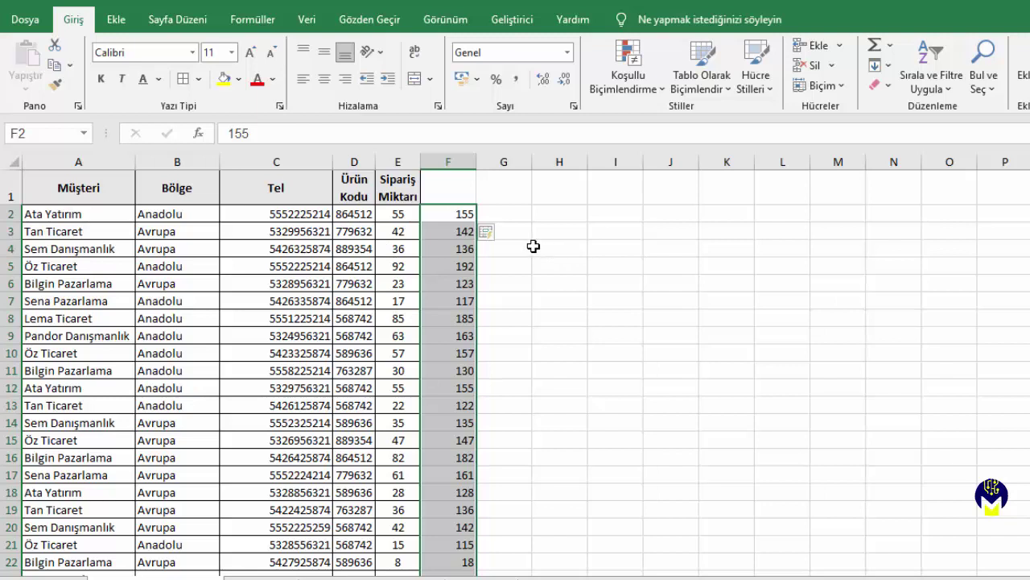
click(460, 163)
Delete column F, enter anadolu and avrupa, and accept Flash Fill's lowercase regions
right_click(462, 166)
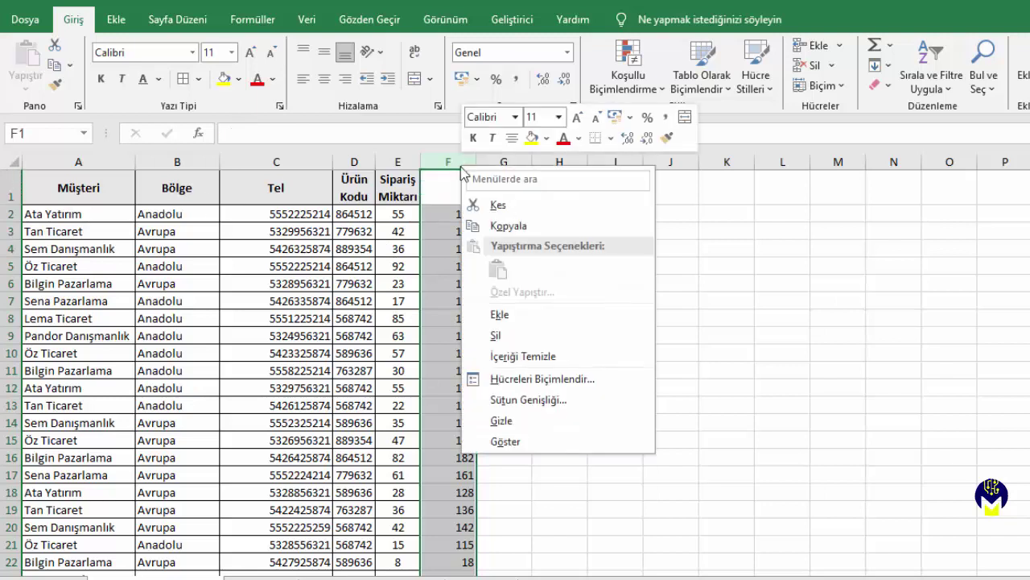
click(495, 335)
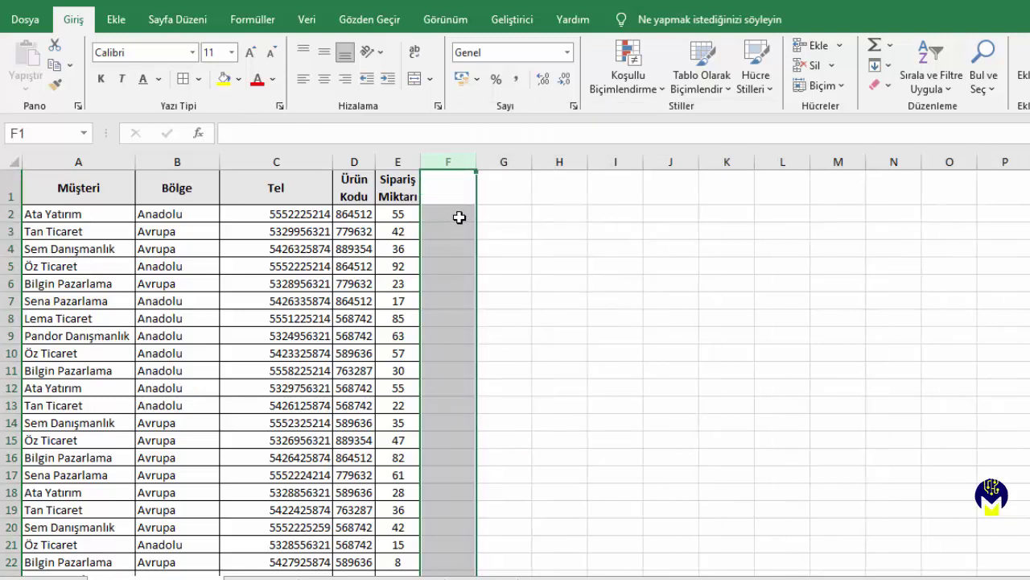
click(459, 217)
text(anadolu)
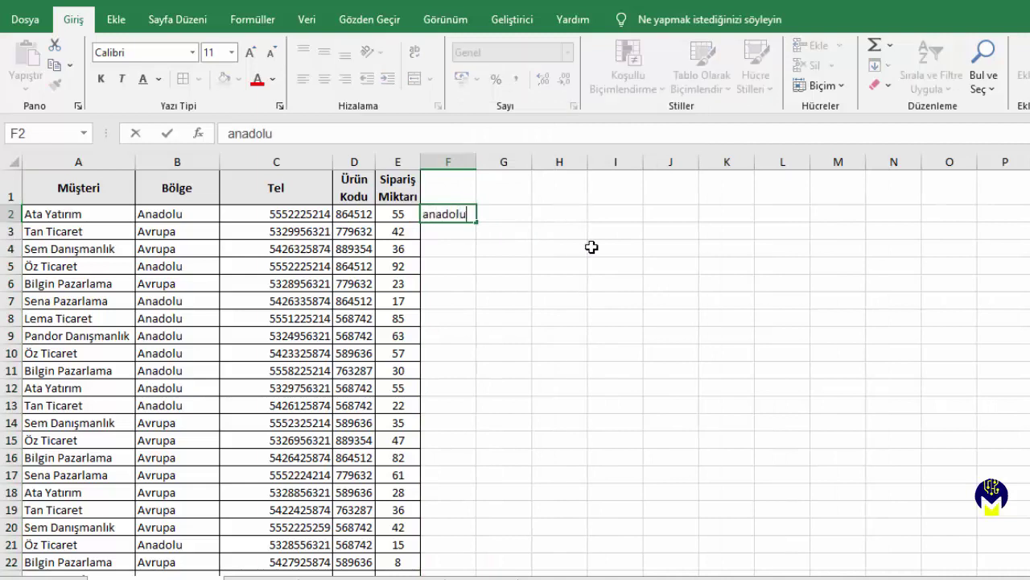
key(Return)
text(avrupa)
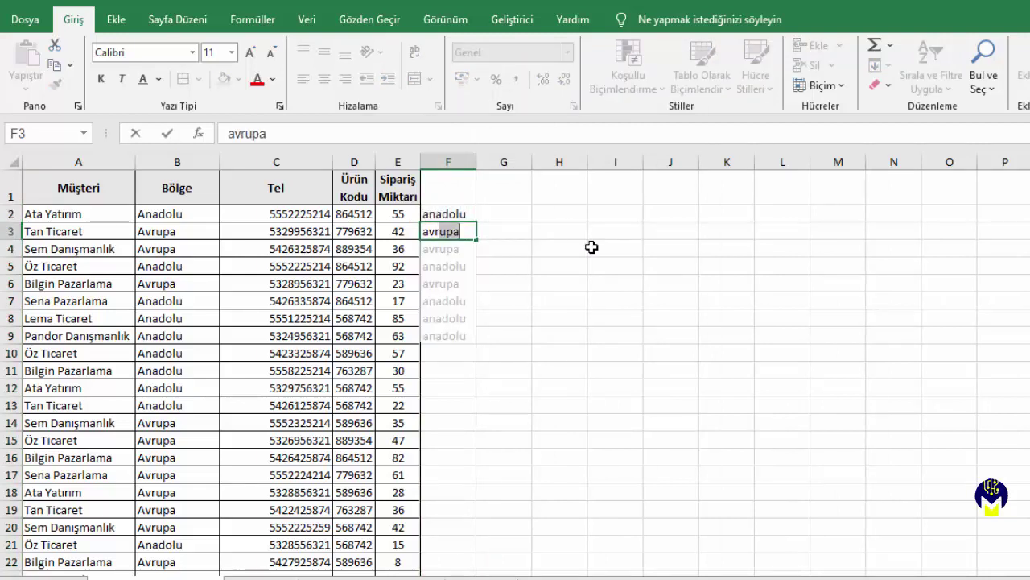
key(Return)
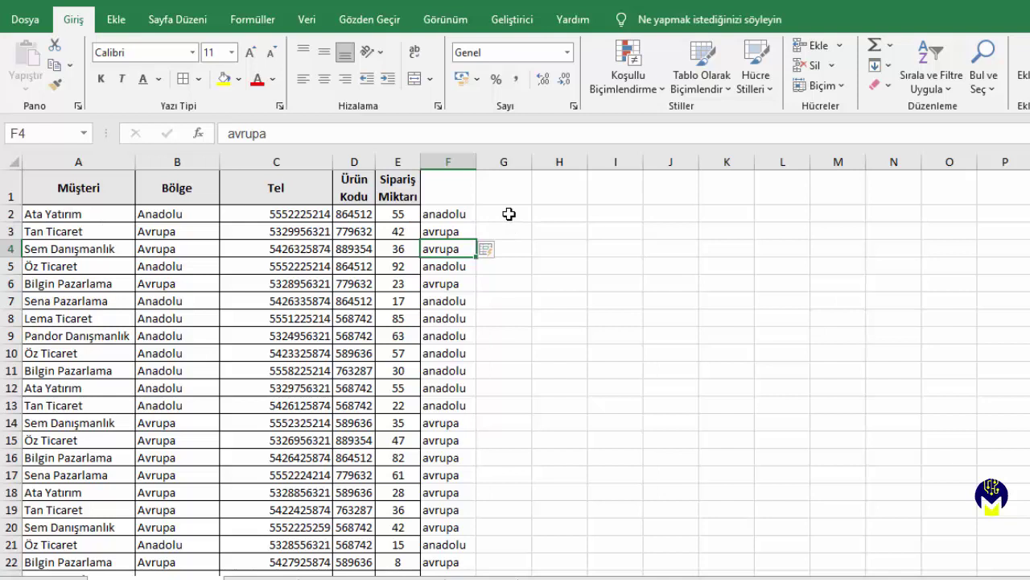
click(509, 214)
Enter the first customer's name part plus ' - B Blok - Yatırım' in G2, then accept Flash Fill's suggestions down column G
text(Ata - )
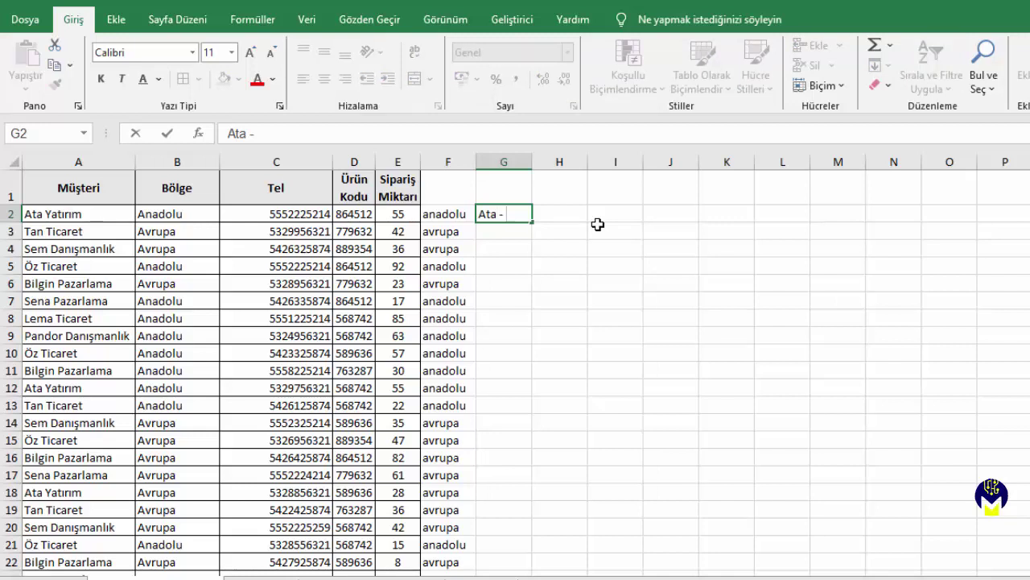
text(B Blok)
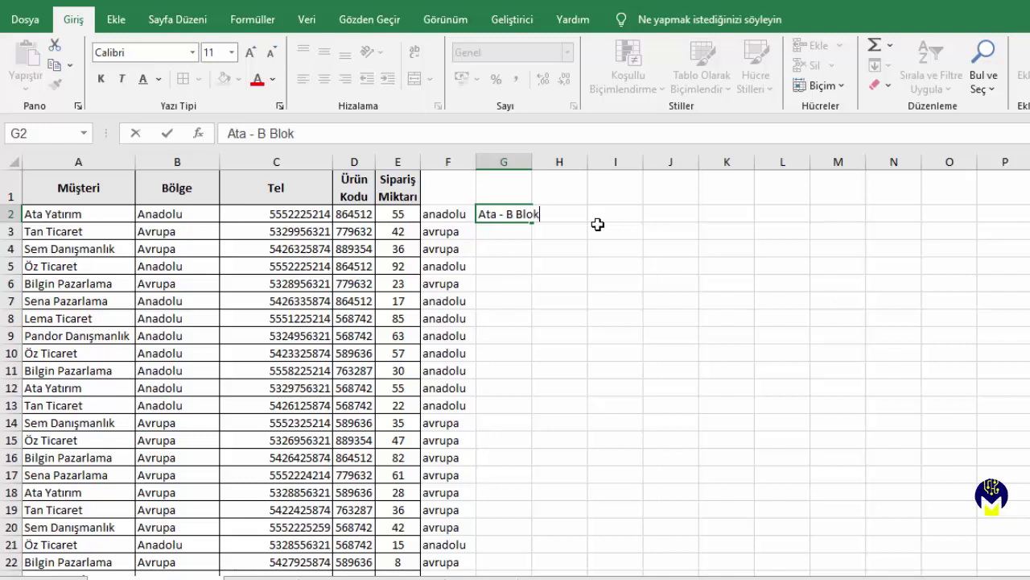
text( - Yat)
text(ırım)
key(Return)
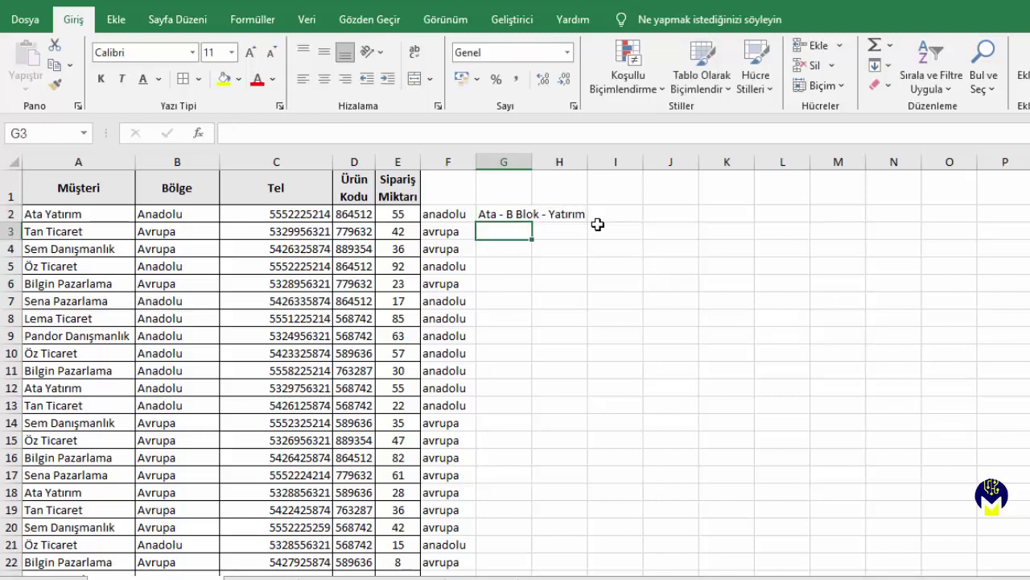
text(Tan - B Blok - Ticaret)
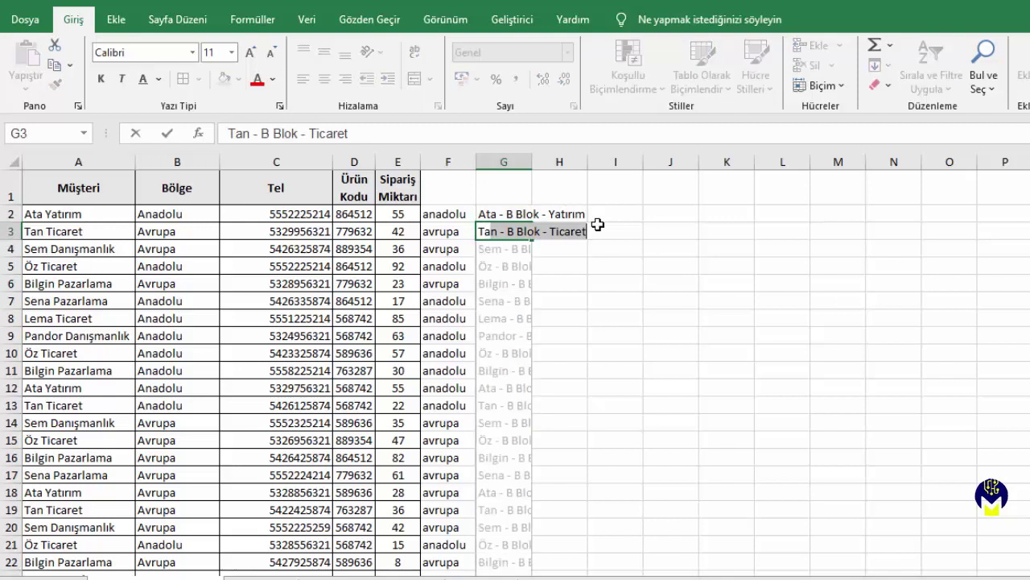
key(Return)
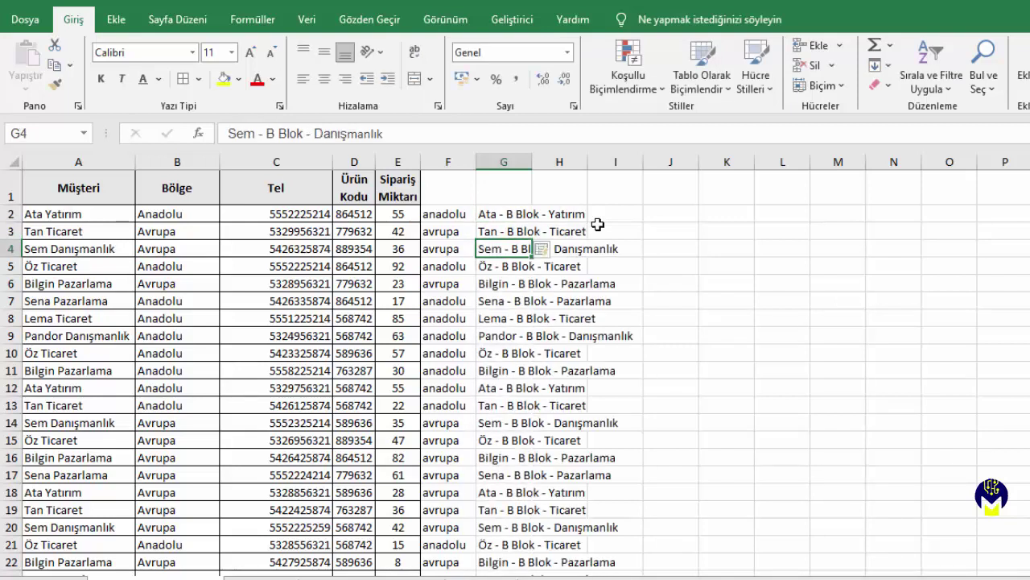